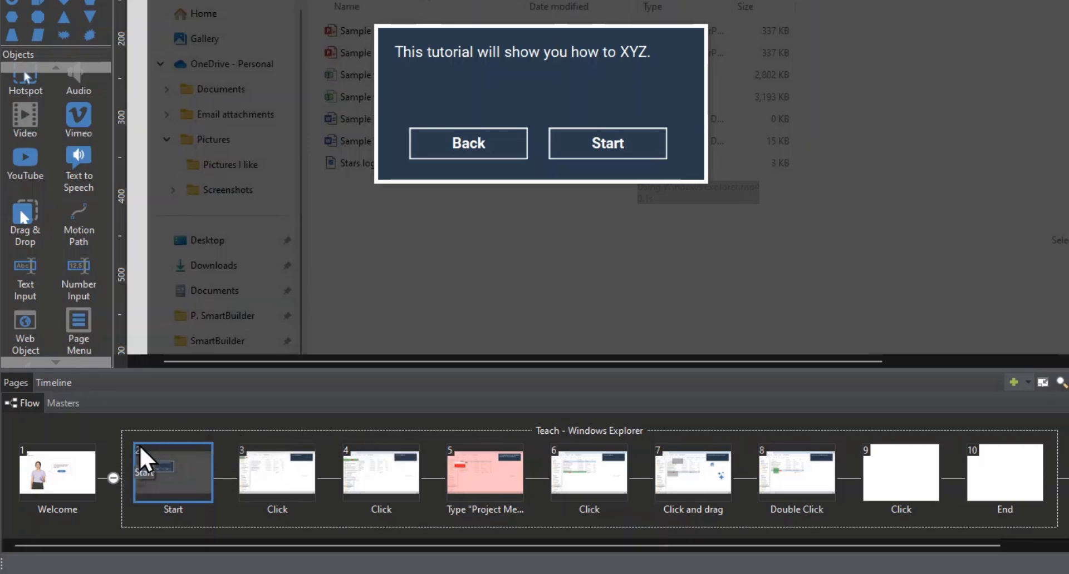
- Collapse and re-expand the Teach - Windows Explorer page group in the flow, and open its Start page
left_click(112, 476)
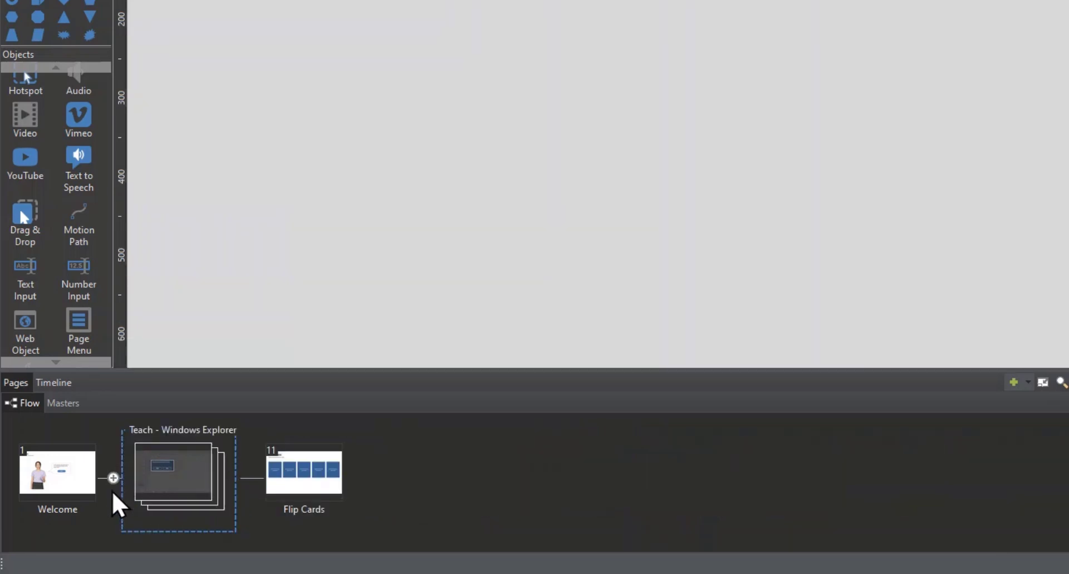
left_click_drag(172, 484, 143, 473)
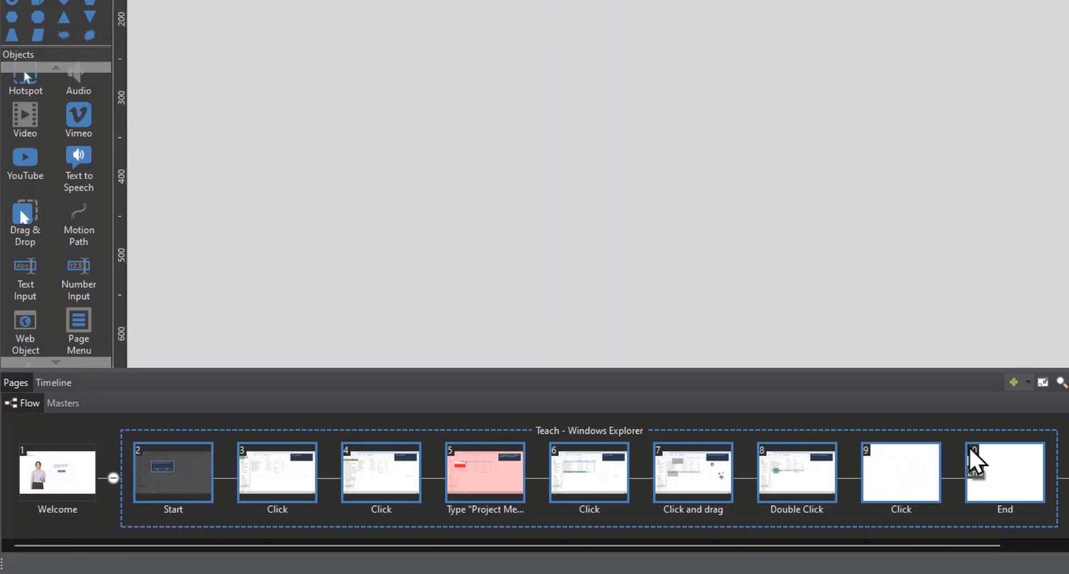
left_click(163, 473)
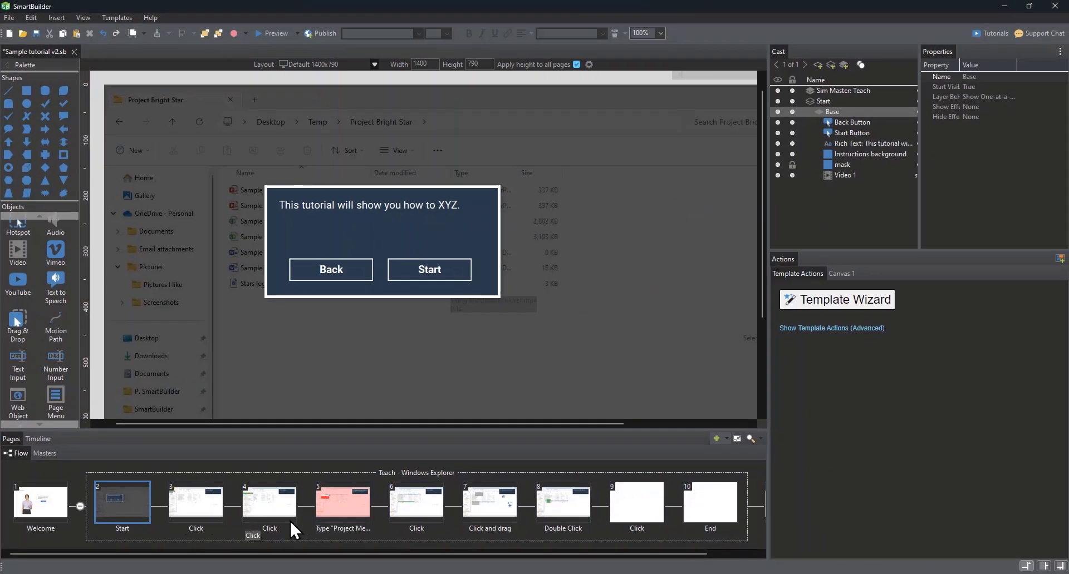
- Preview the tutorial from the Start page, play through the New and Folder click steps, and close the preview
left_click(267, 33)
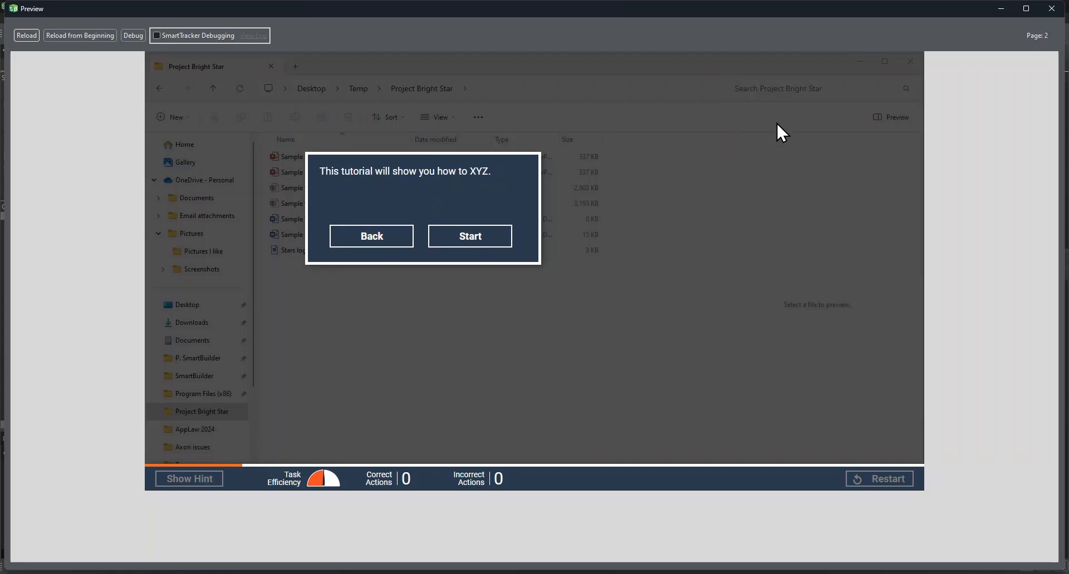
left_click(470, 245)
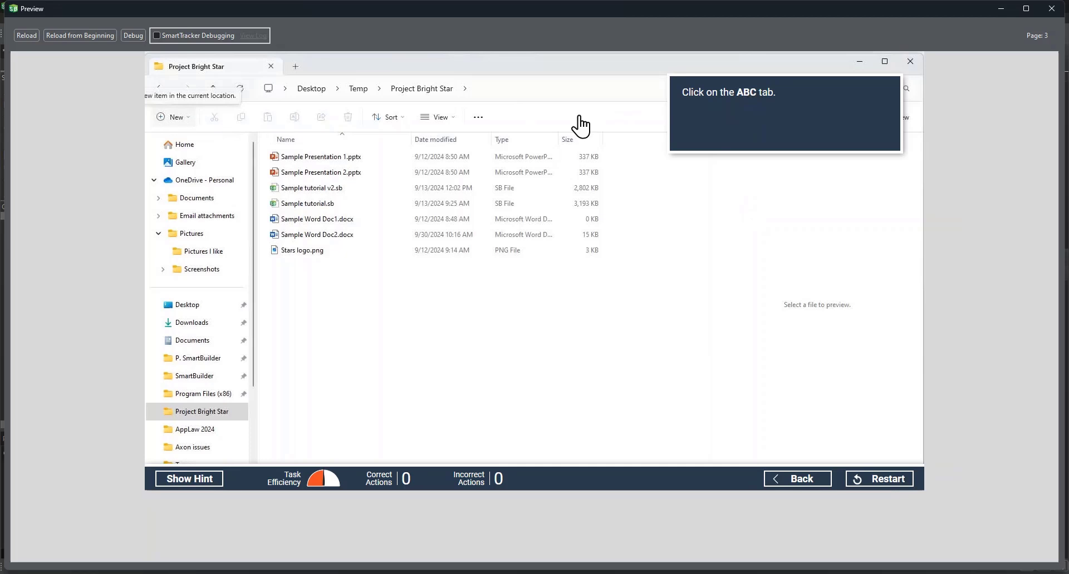
left_click(165, 118)
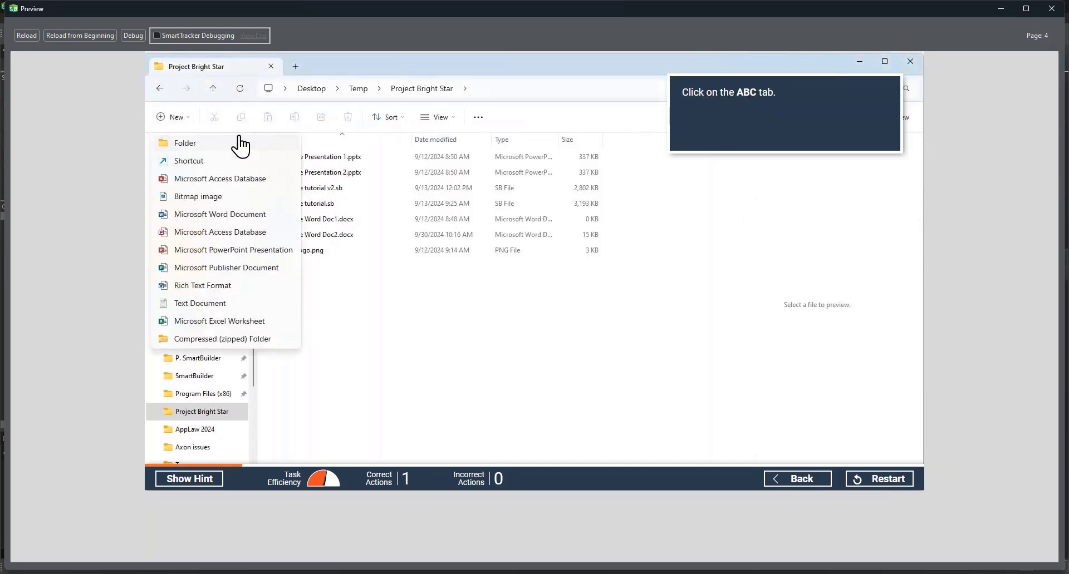
left_click(188, 145)
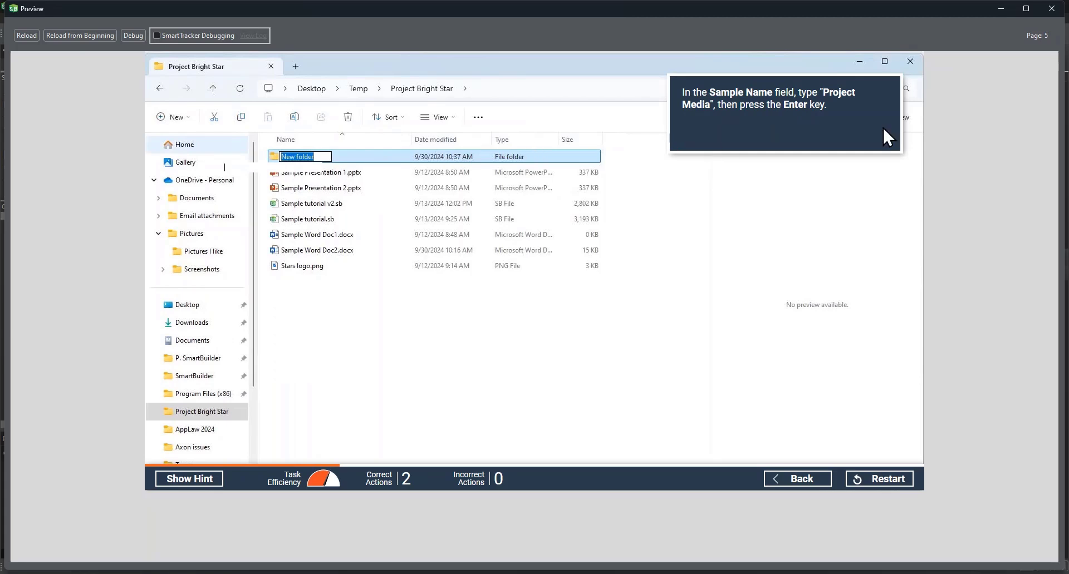
left_click(1047, 13)
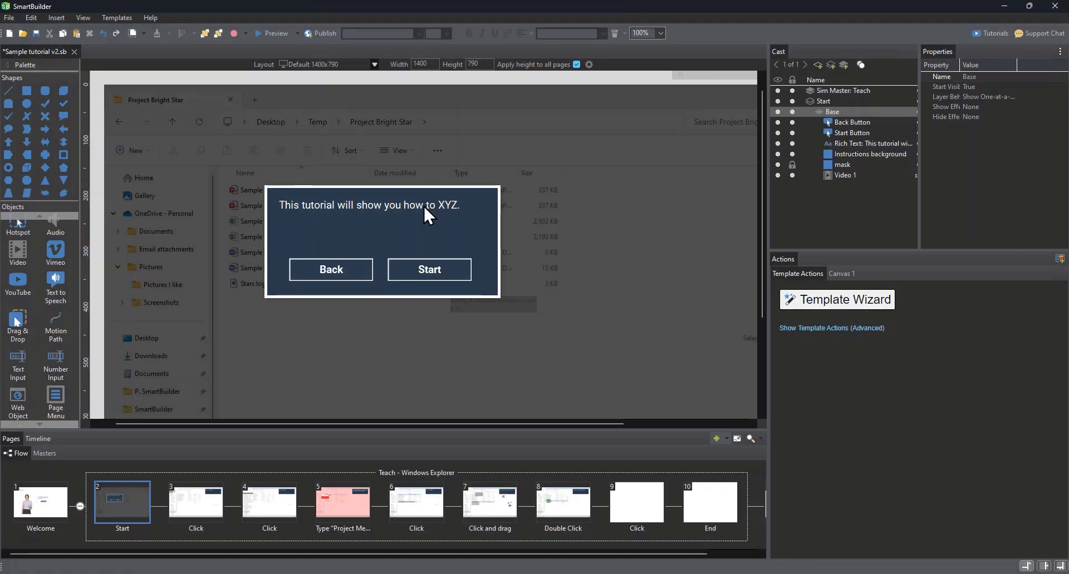
- Change the Start page's introduction text to "This tutorial will show you how to use Windows Explorer."
double_click(423, 205)
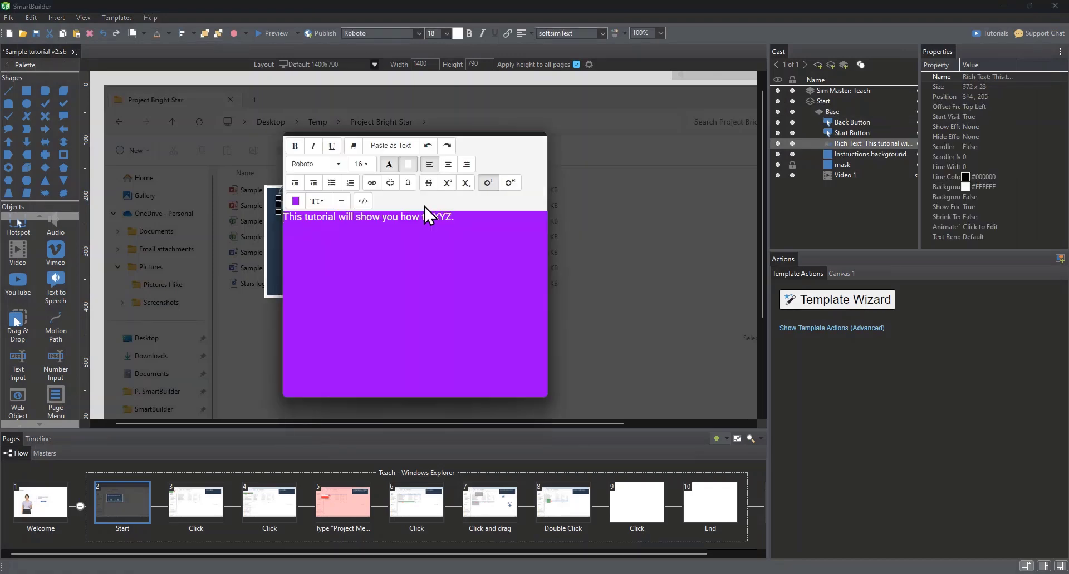
double_click(442, 217)
type("use Window")
type("s E")
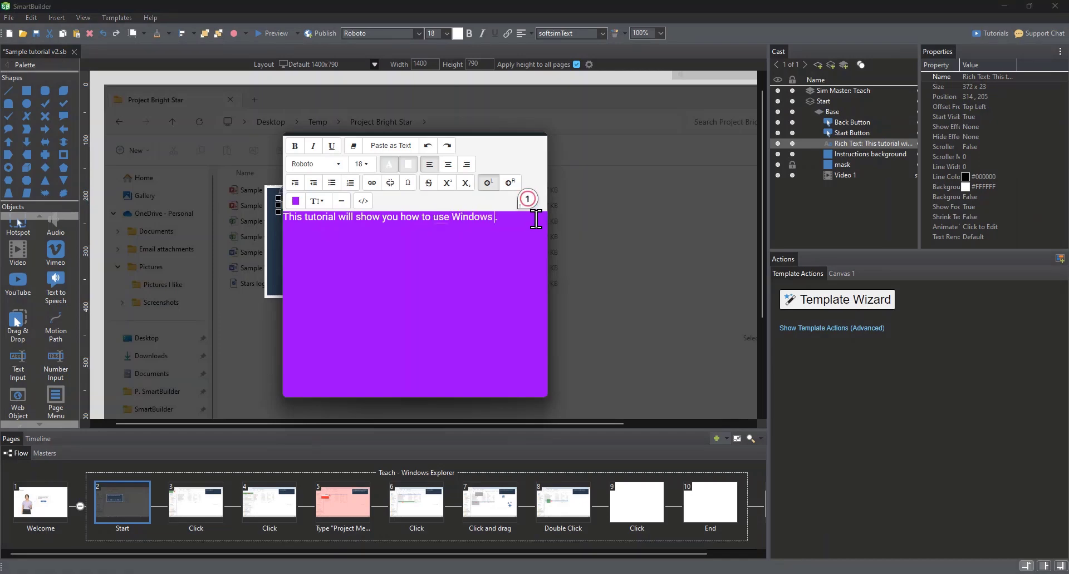
type("xplorer")
left_click(620, 243)
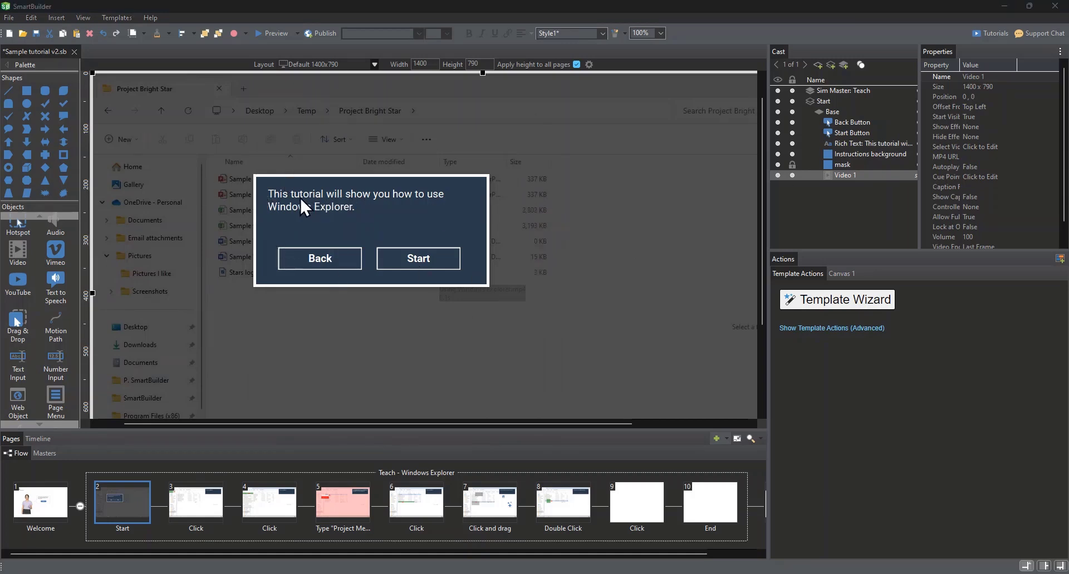
- Center the introduction text, instructions background, Back button and Start button together on the page, both horizontally and vertically
left_click(378, 192)
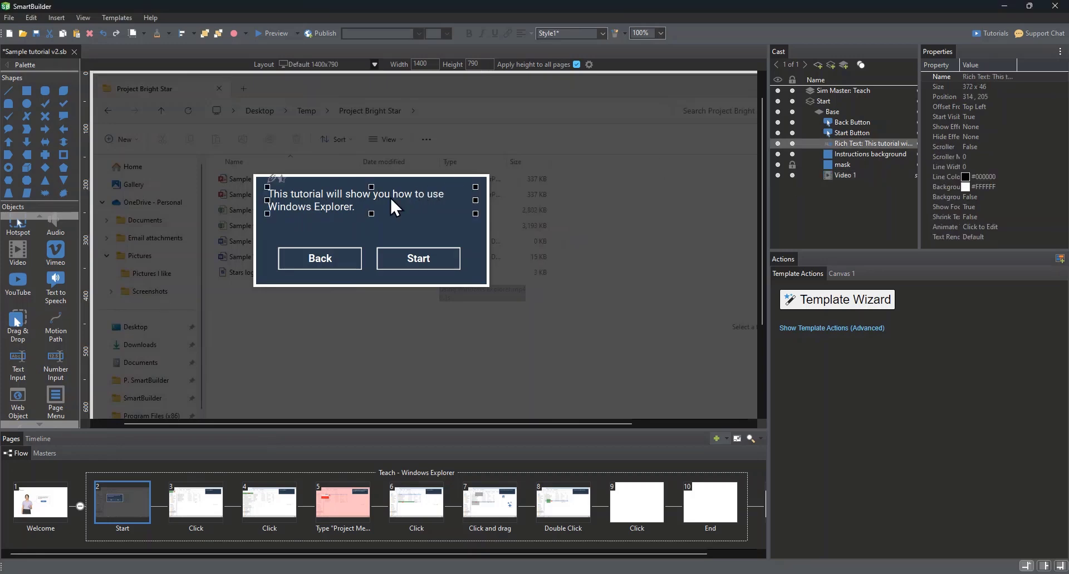
left_click(432, 227, "shift")
left_click(337, 252, "shift")
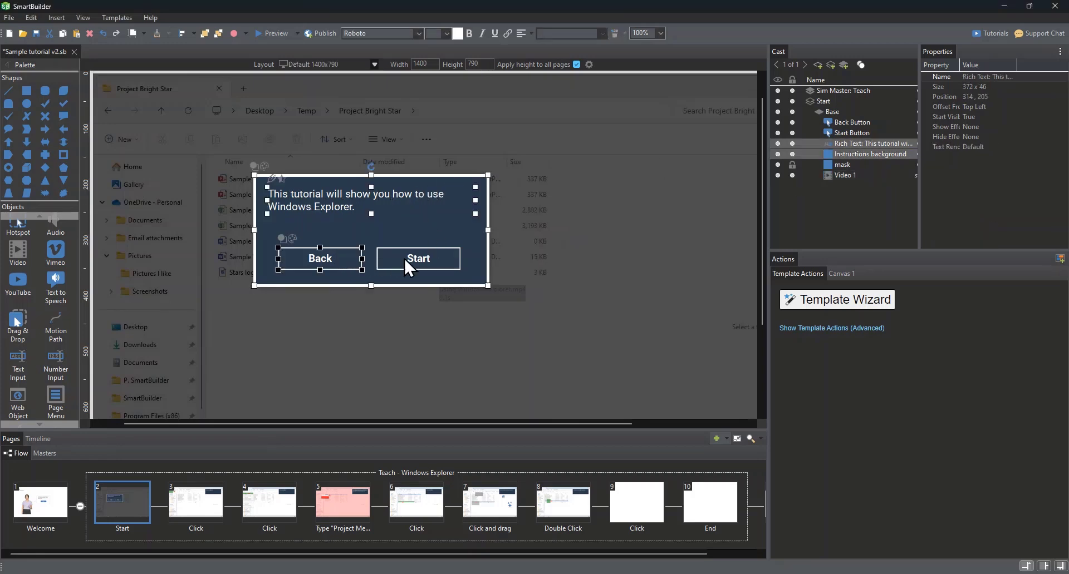
left_click(405, 258, "shift")
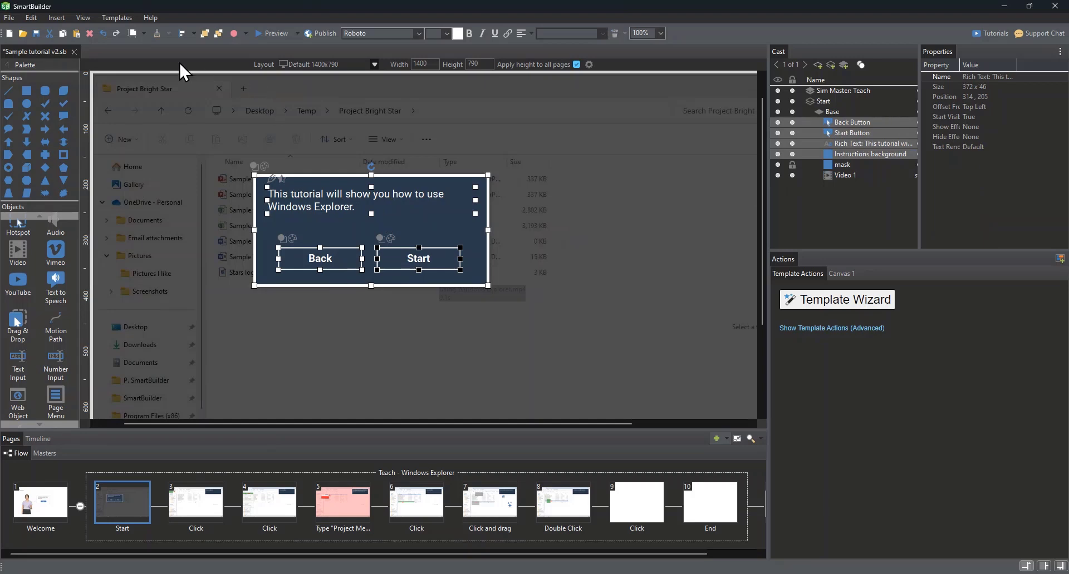
left_click(195, 33)
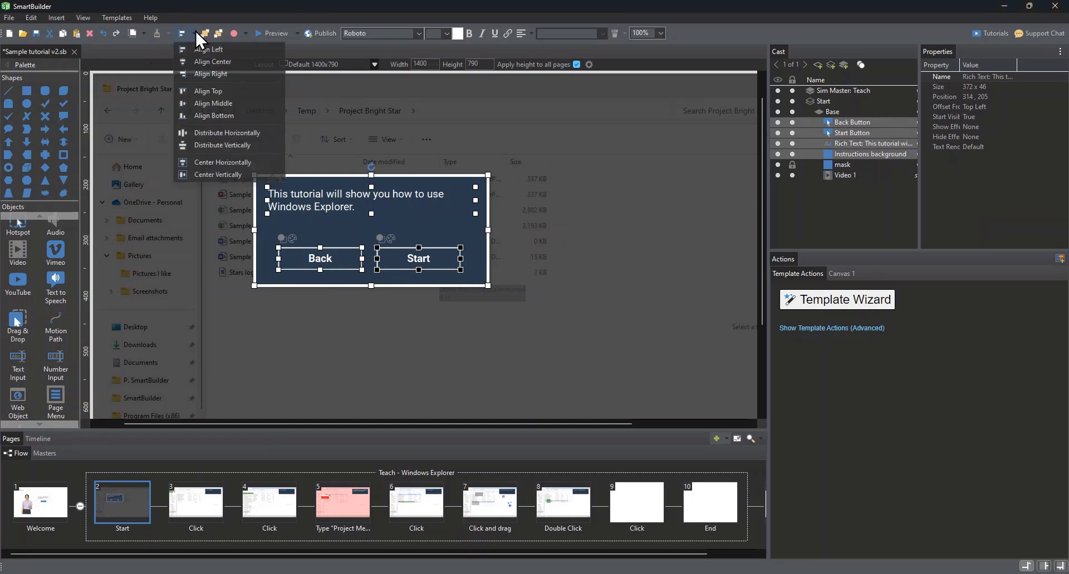
left_click(214, 161)
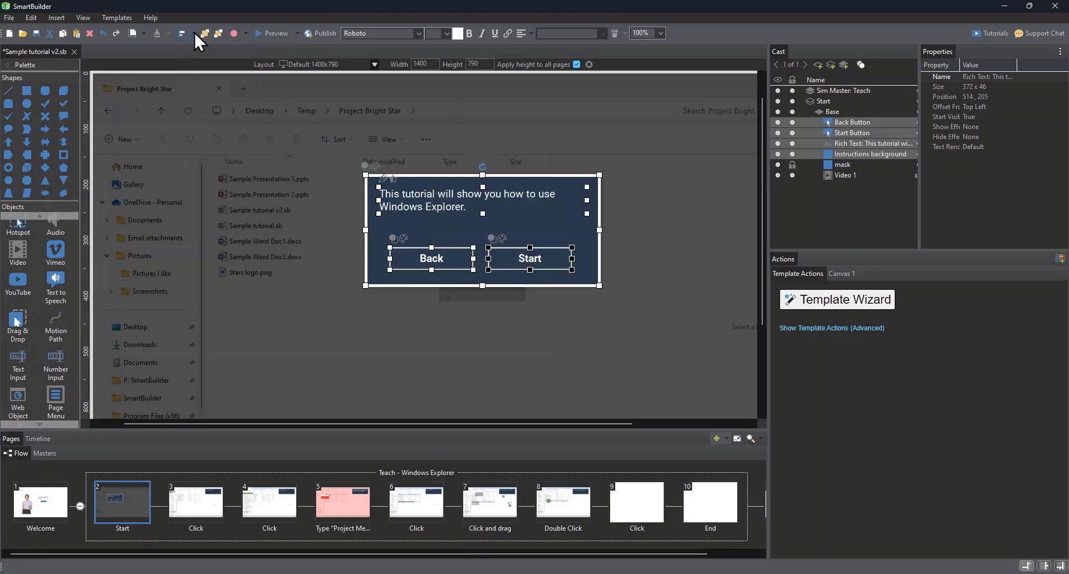
left_click(194, 32)
left_click(219, 175)
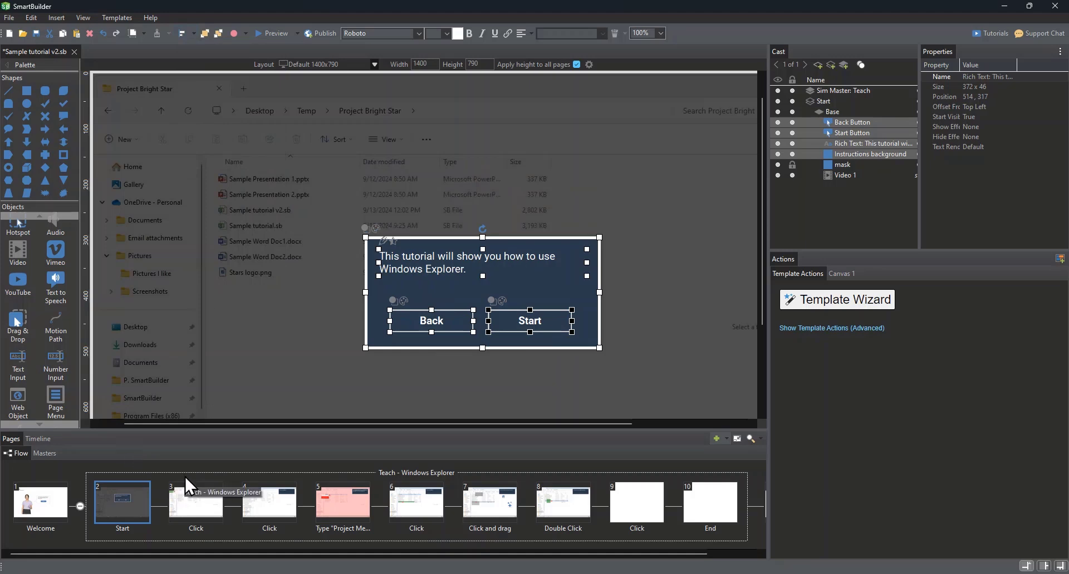
left_click(295, 307)
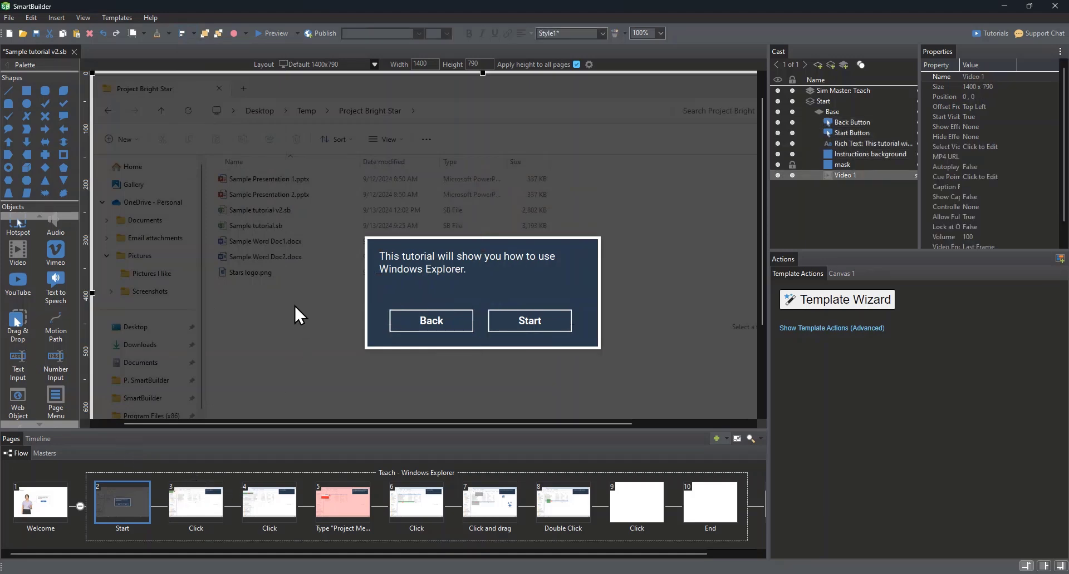
- Change the instruction text on page 3 to "Click on the New button."
left_click(195, 506)
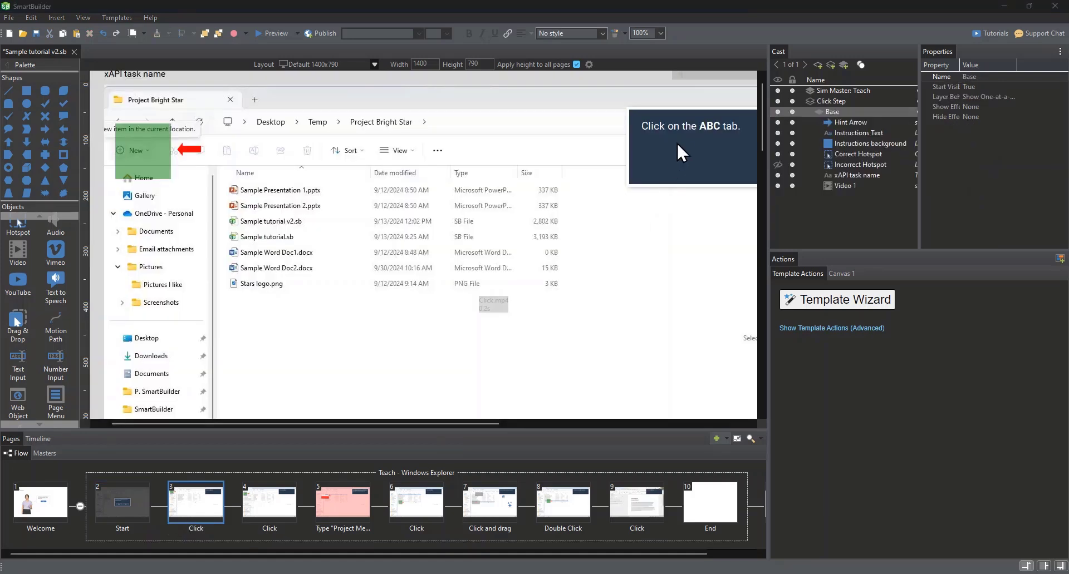
left_click(678, 128)
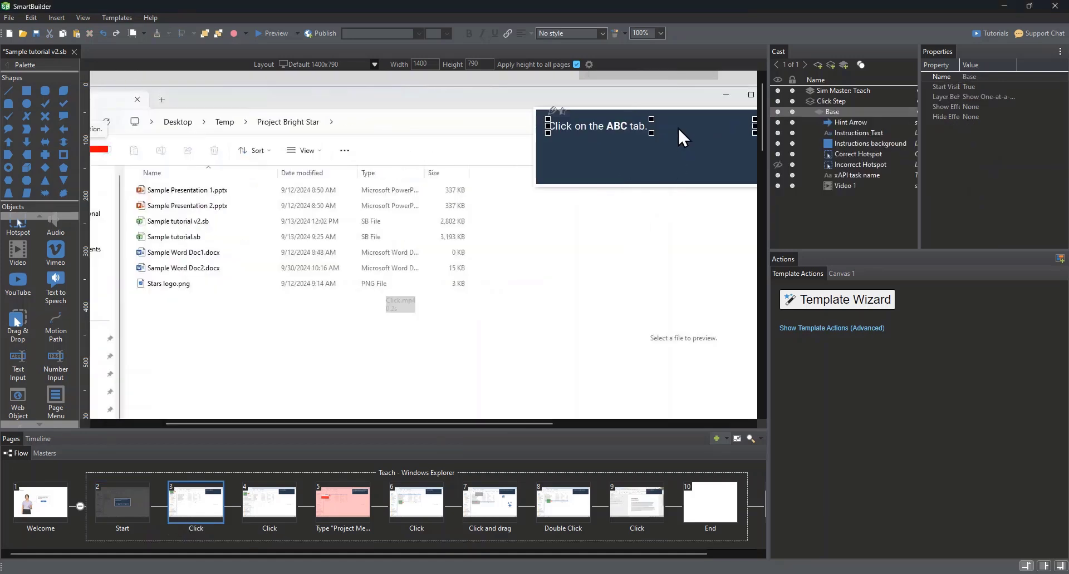
double_click(614, 127)
double_click(622, 135)
type("New")
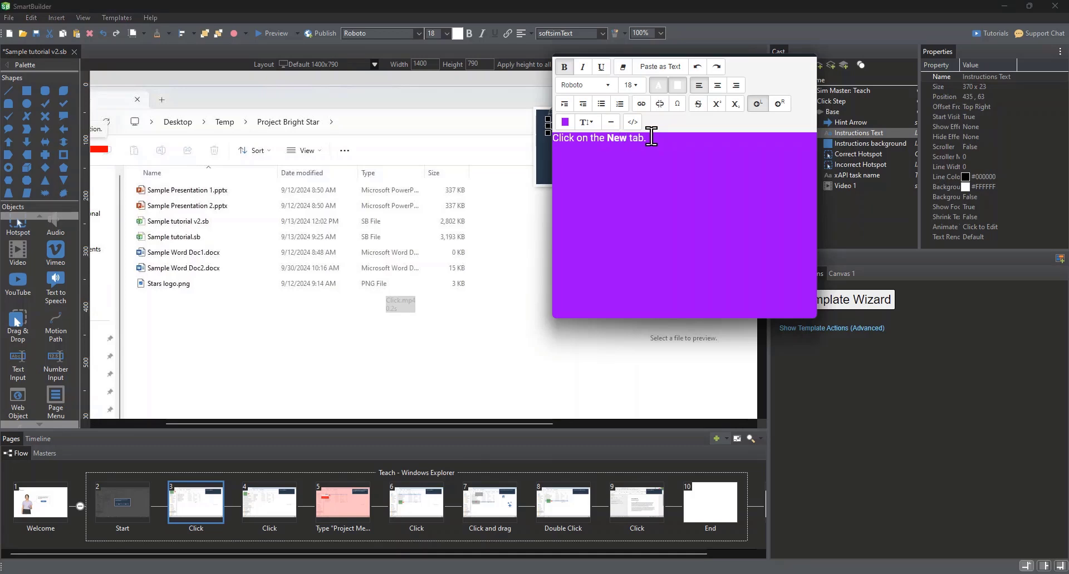
double_click(651, 136)
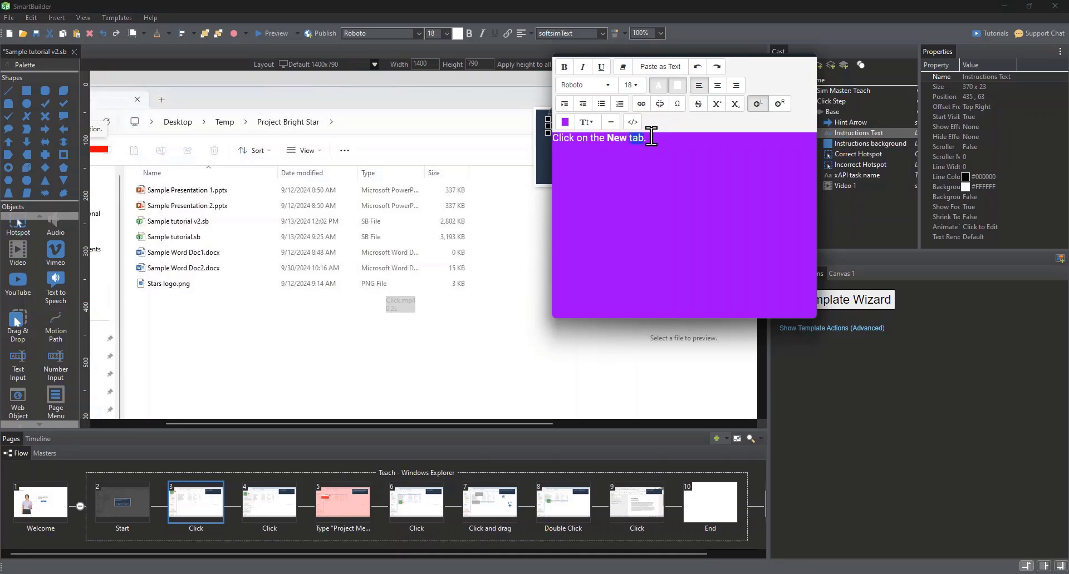
- Move page 3's Correct Hotspot to position 0, 90 and resize it to about 129 x 59 to cover the New button
left_click(155, 425)
left_click(177, 161)
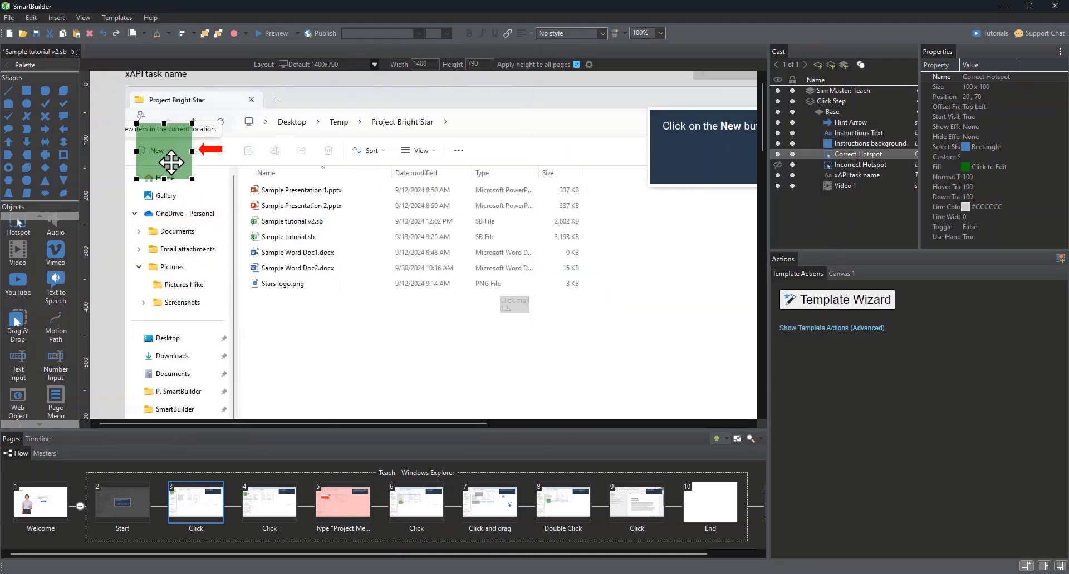
key("Down")
key("Down")
key("Down")
key("Left")
key("Left")
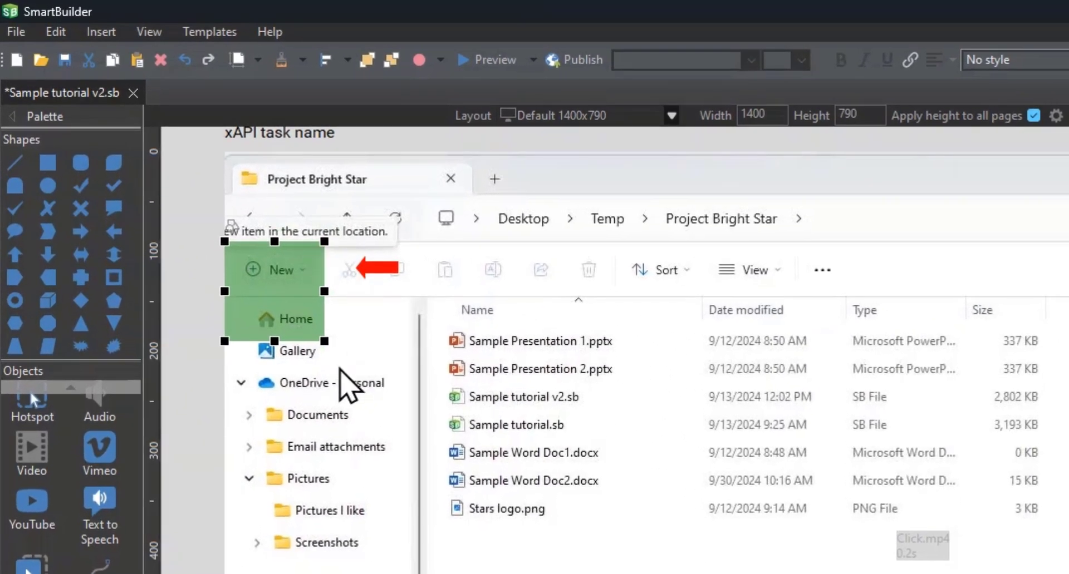
left_click_drag(324, 341, 353, 300)
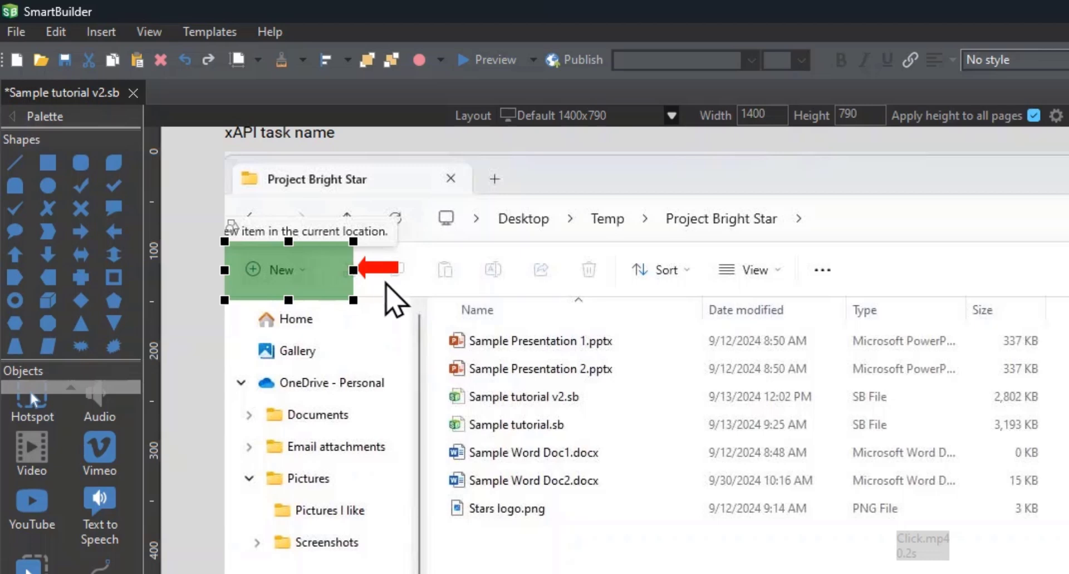
- Move the Correct Hotspot down off the New button, set the screen recording step's start frame to 13.1, and save the edit
left_click_drag(253, 284, 247, 341)
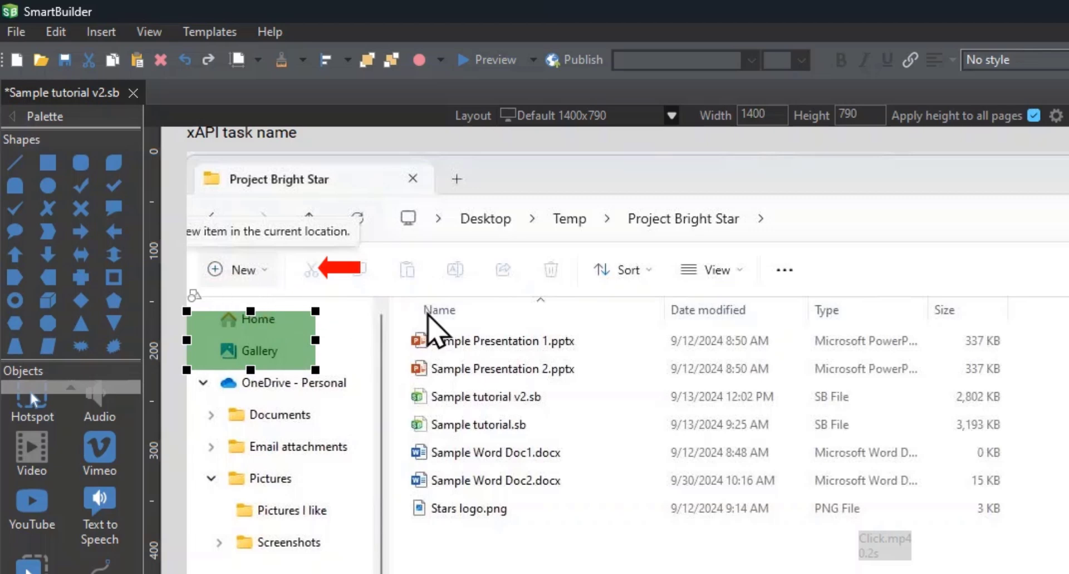
right_click(428, 315)
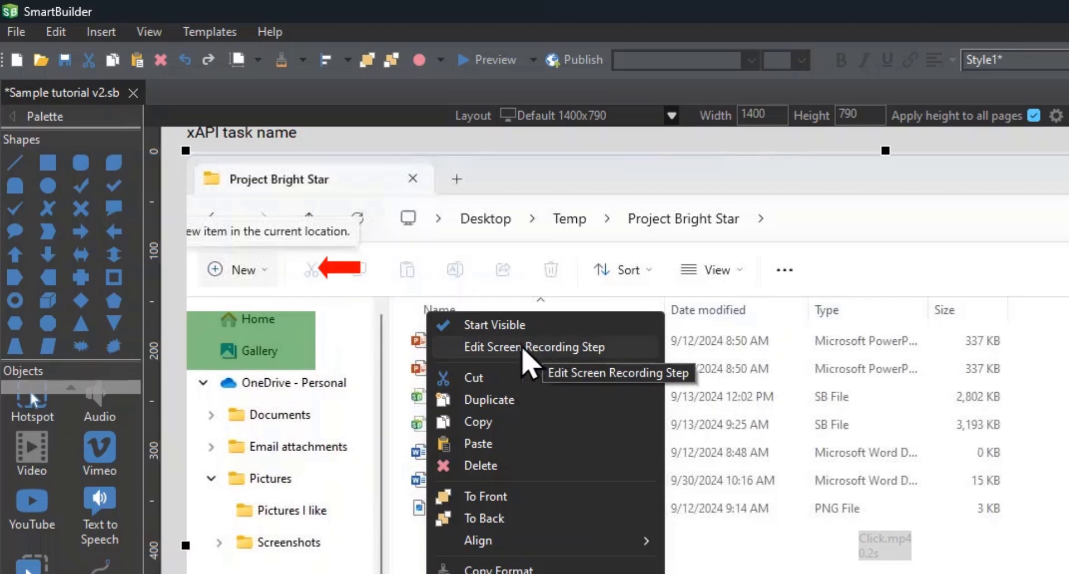
left_click(523, 351)
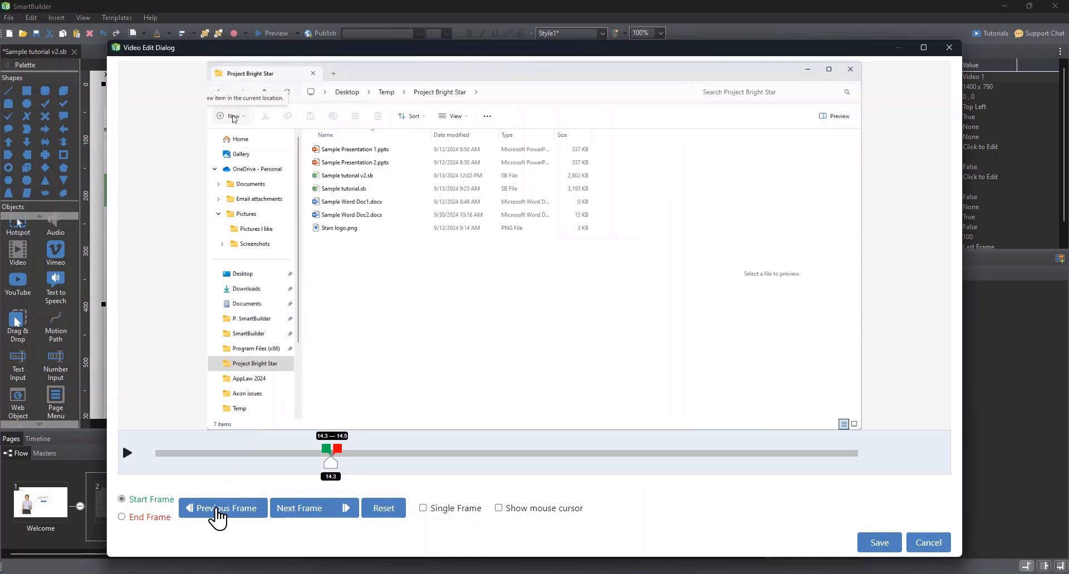
left_click(216, 511)
left_click(217, 511)
left_click(217, 511)
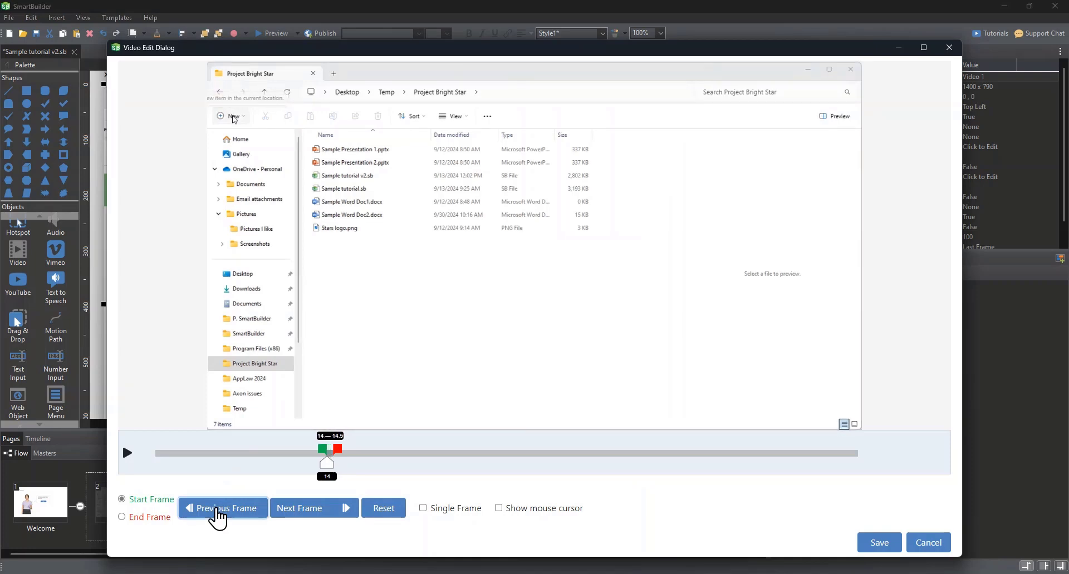
left_click(217, 511)
left_click(217, 511)
left_click(216, 511)
left_click(216, 511)
left_click(216, 511)
left_click(217, 511)
left_click(216, 511)
left_click(216, 511)
left_click(216, 511)
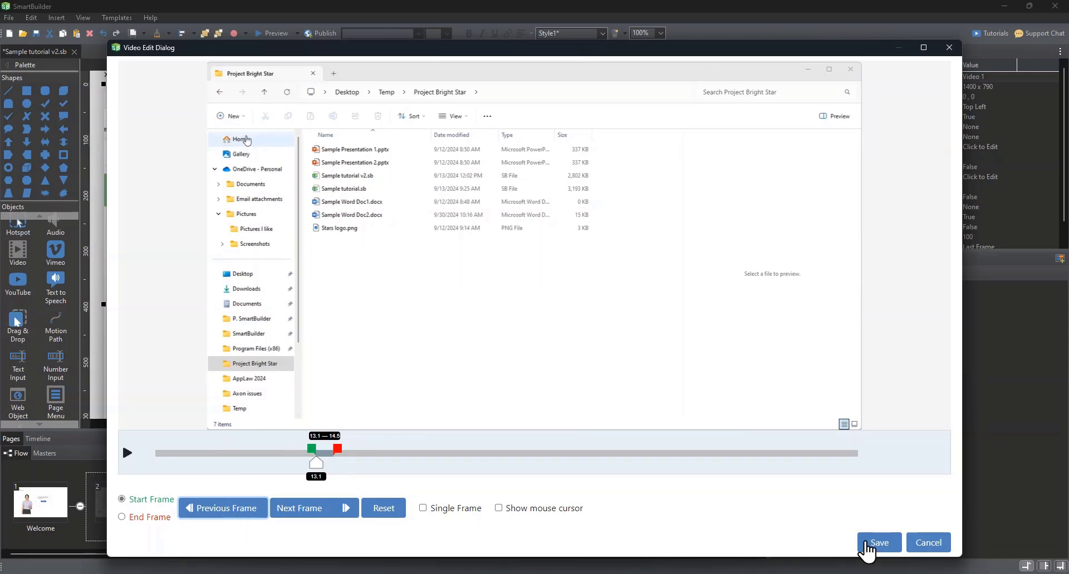
left_click(867, 543)
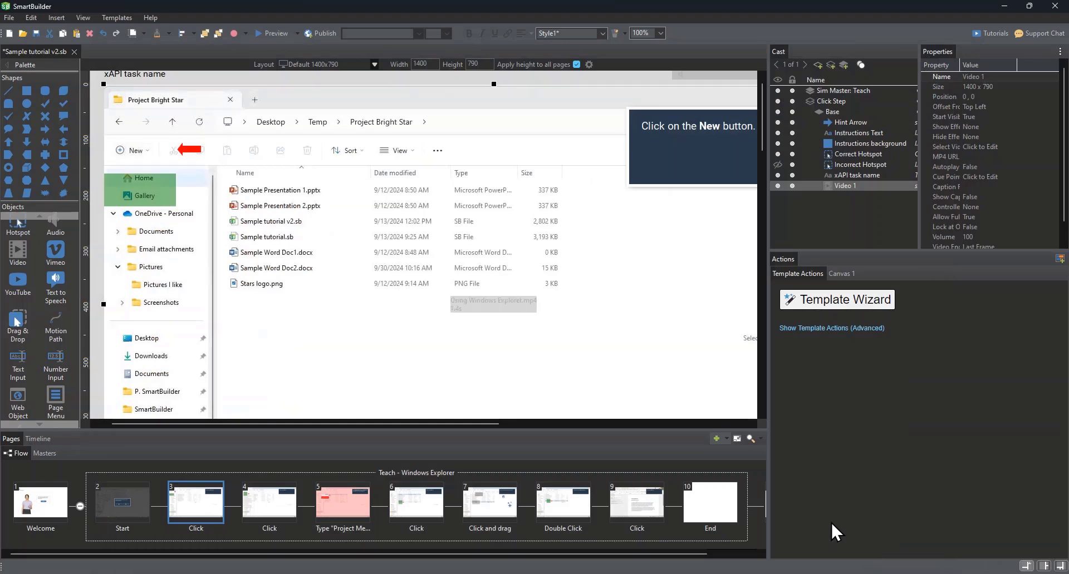
- Move the Correct Hotspot back up over the New button, at position 0, 90
left_click(143, 189)
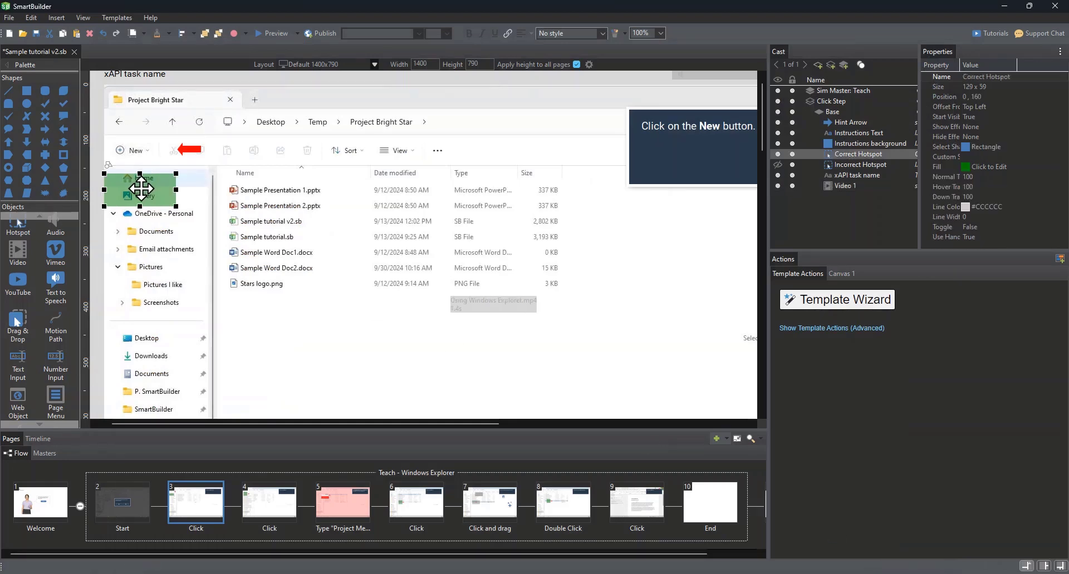
key("shift+Up")
key("shift+Up")
key("shift+Up")
key("shift+Up")
key("shift+Up")
key("shift+Up")
key("shift+Up")
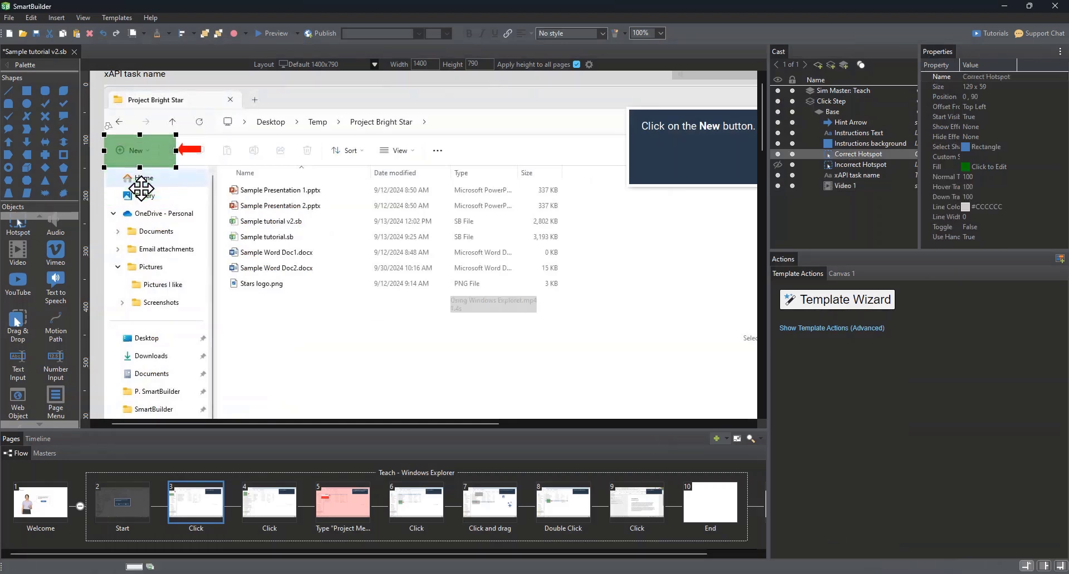
- Change the instruction text on page 4 to "Click on the New Folder item."
left_click(267, 515)
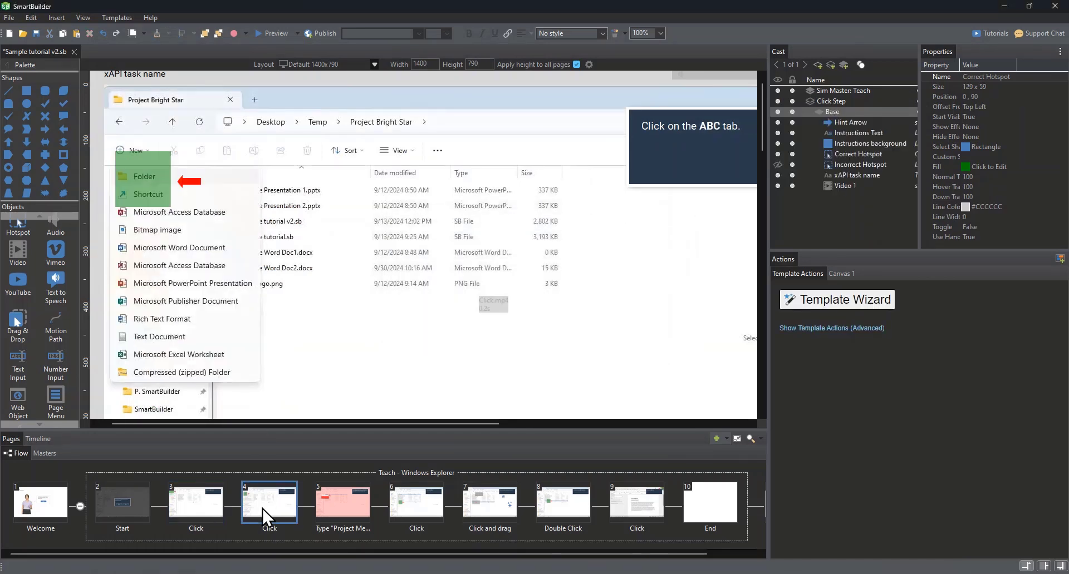
double_click(673, 126)
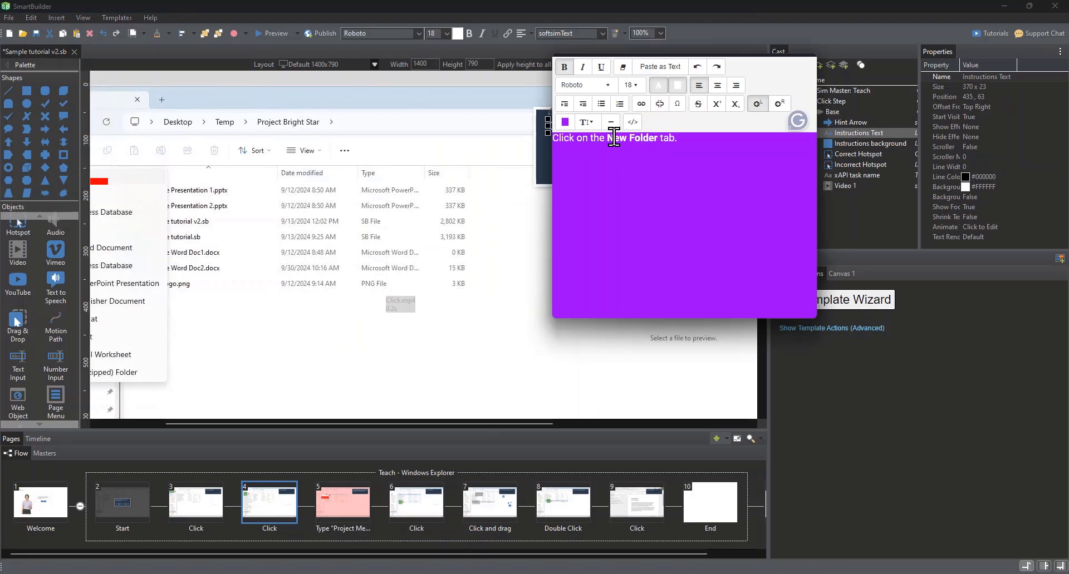
key("shift+Right")
key("shift+Right")
key("shift+Right")
left_click(381, 328)
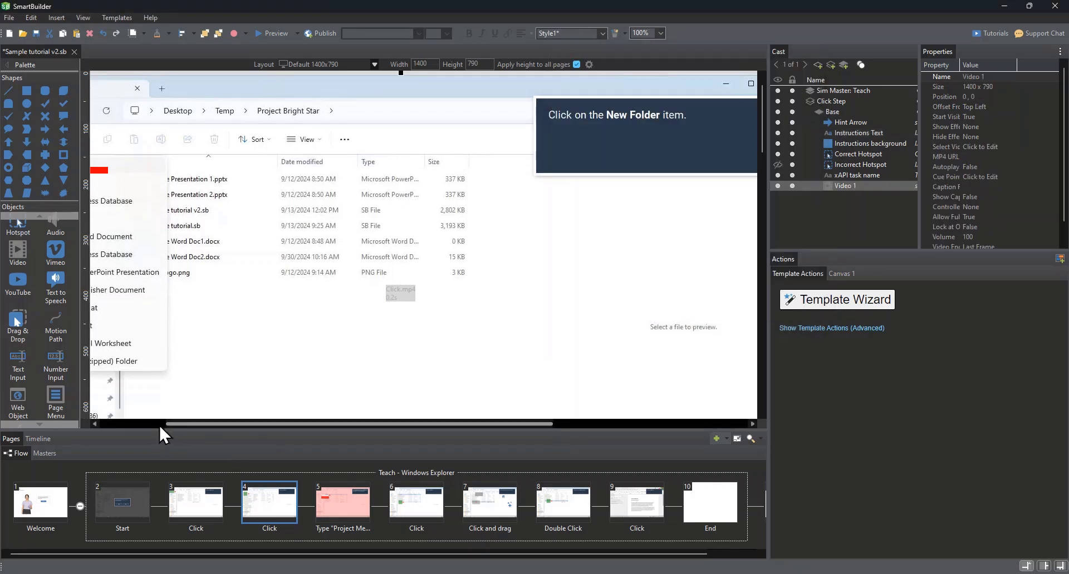
- Move page 4's Correct Hotspot to position 10, 150 over the Folder item and its Hint Arrow to position 280, 150
left_click(158, 424)
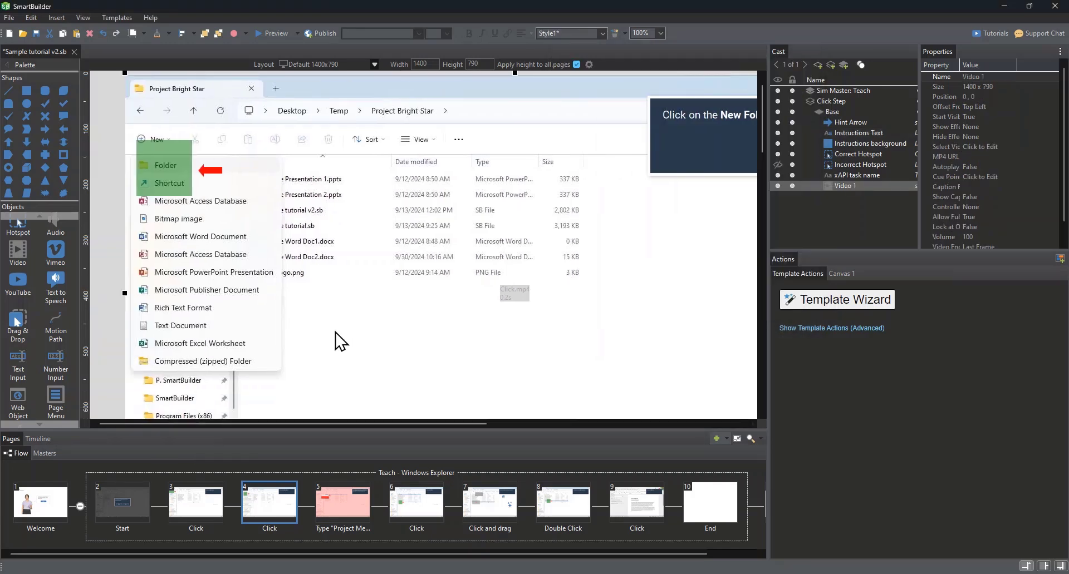
left_click_drag(167, 172, 162, 188)
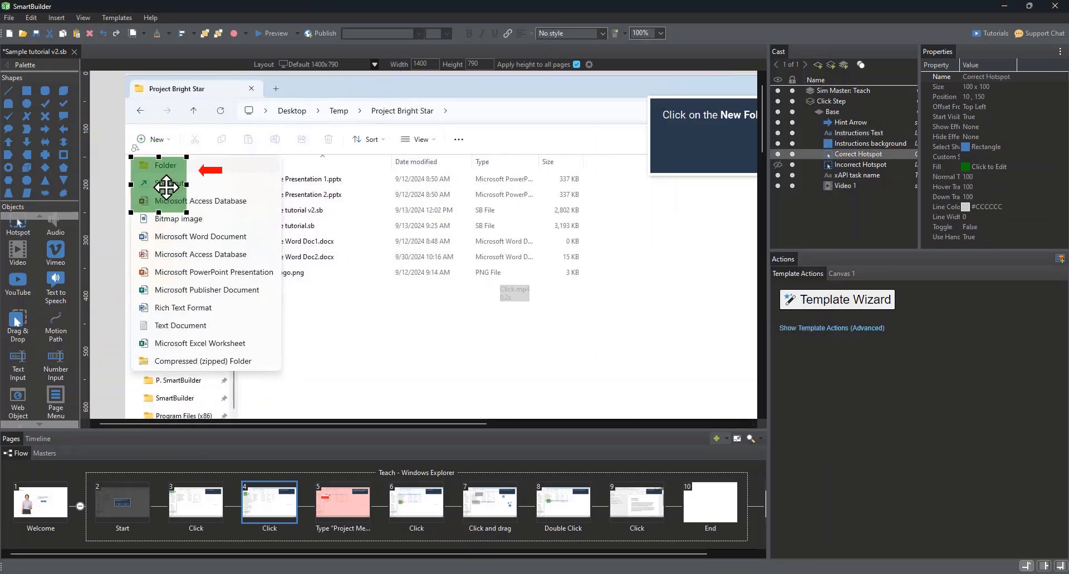
left_click(222, 169)
left_click_drag(222, 168, 306, 163)
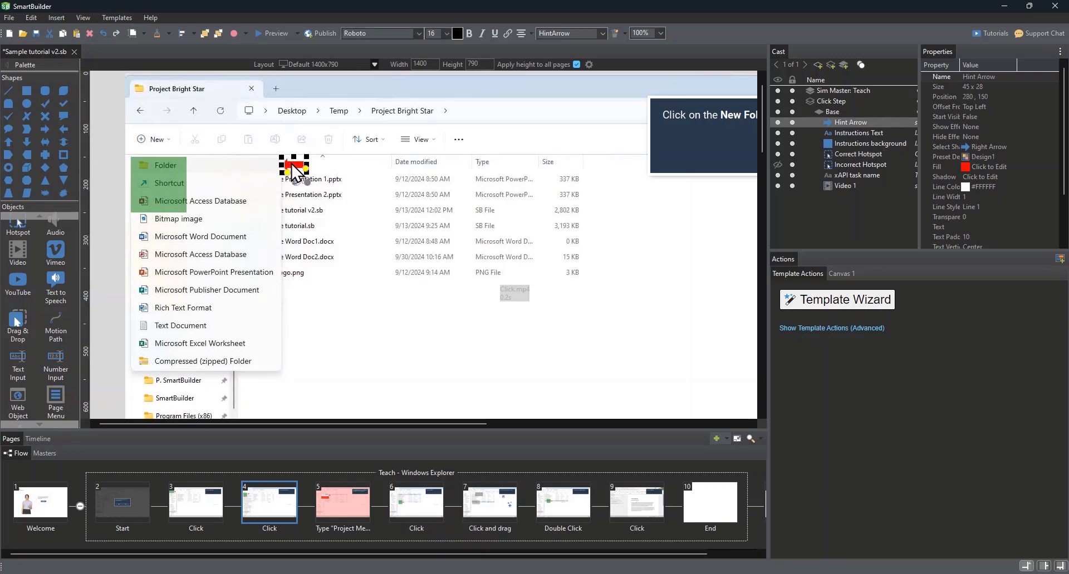
- Resize page 4's Correct Hotspot to about 267 x 36 and nudge it up to position 10, 146 to cover the Folder item
left_click(177, 206)
left_click_drag(186, 212, 279, 176)
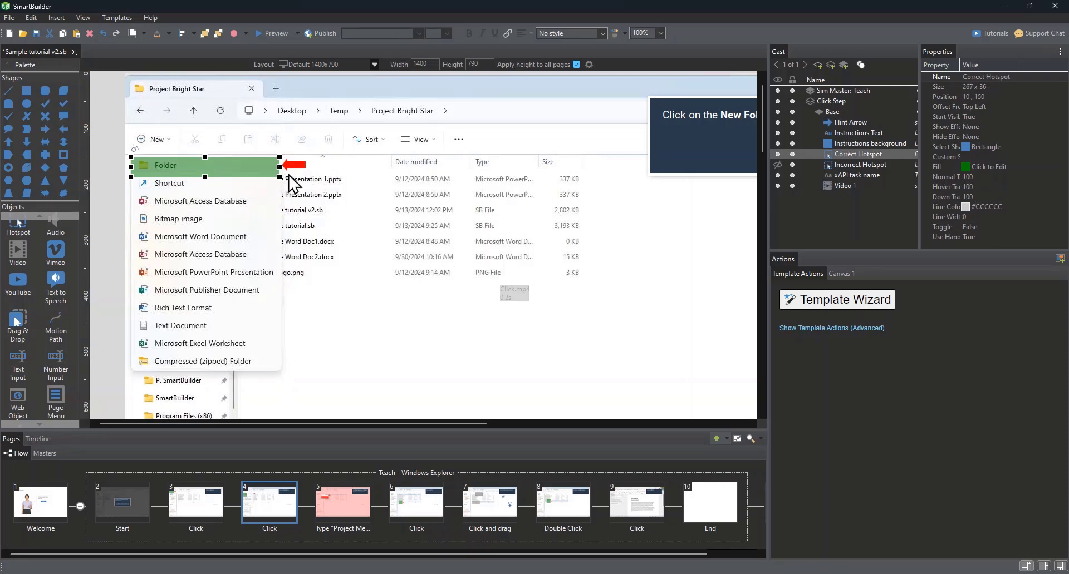
key("Up")
key("Up")
key("Up")
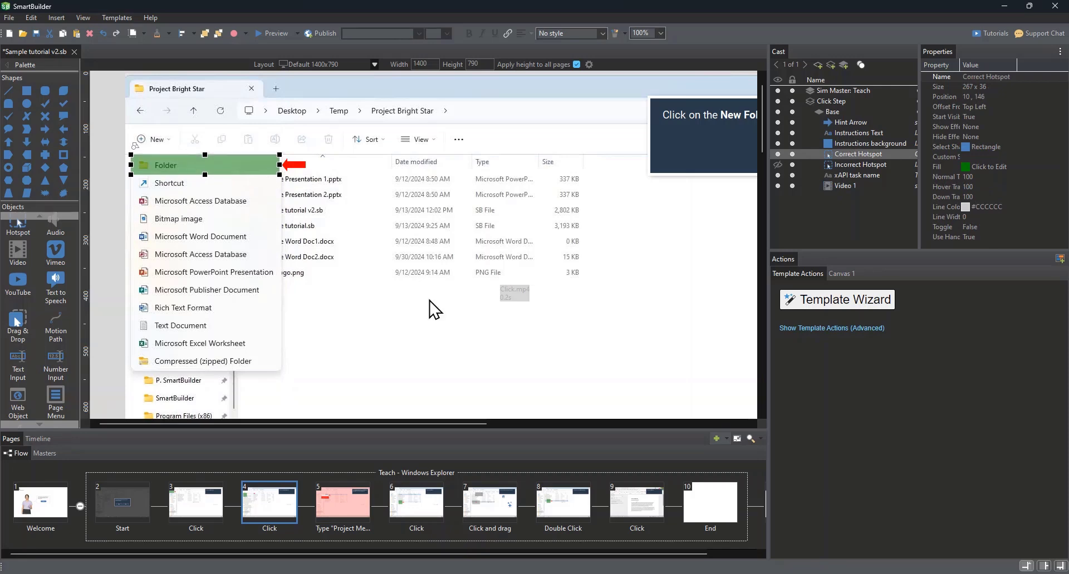
- On page 5, examine the step instruction and the "Project Media" correct answer text above the recording
left_click(345, 500)
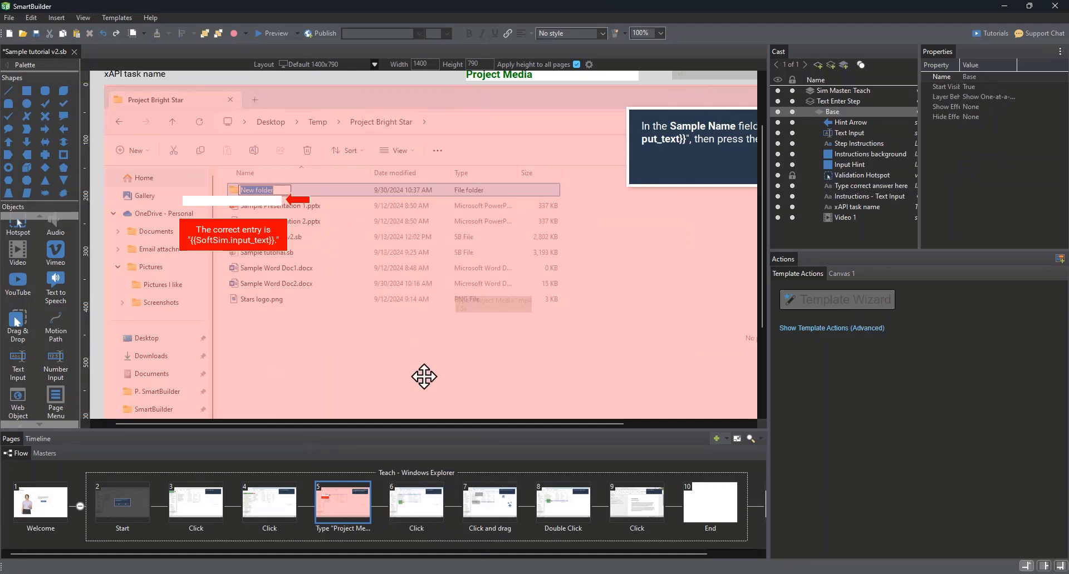
left_click_drag(421, 419, 544, 420)
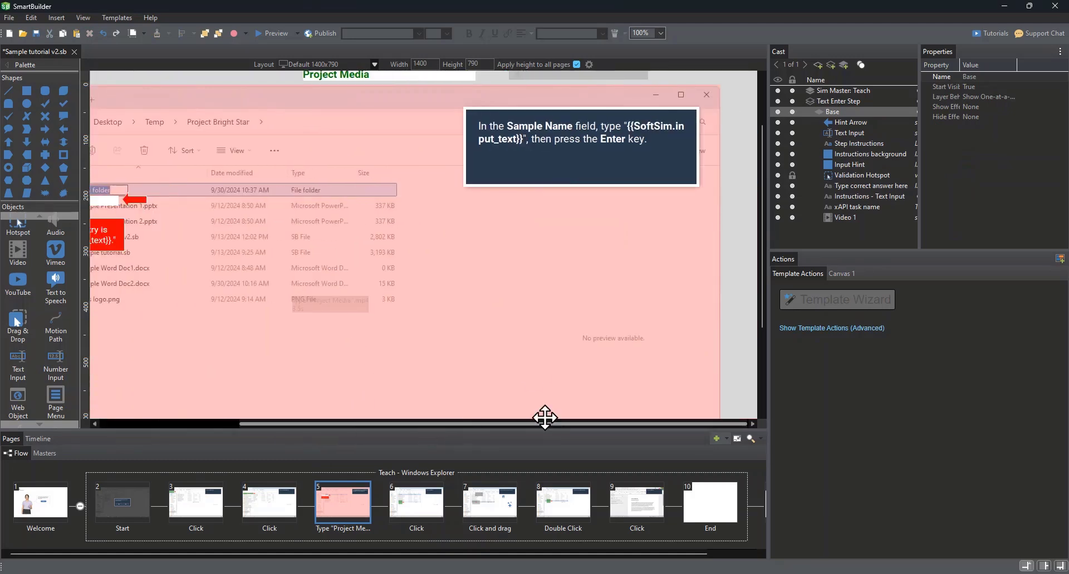
double_click(620, 162)
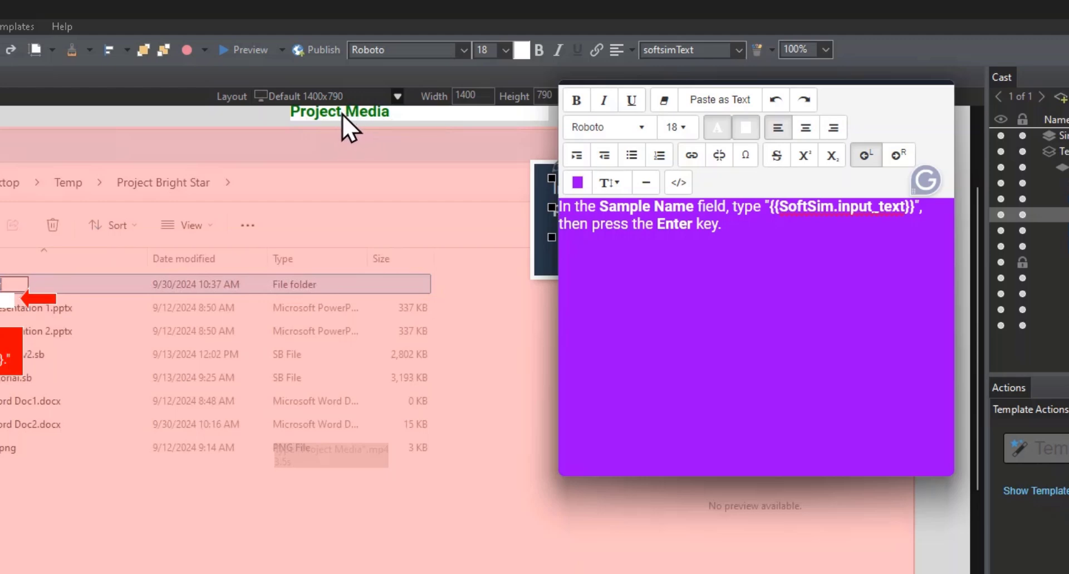
left_click(356, 115)
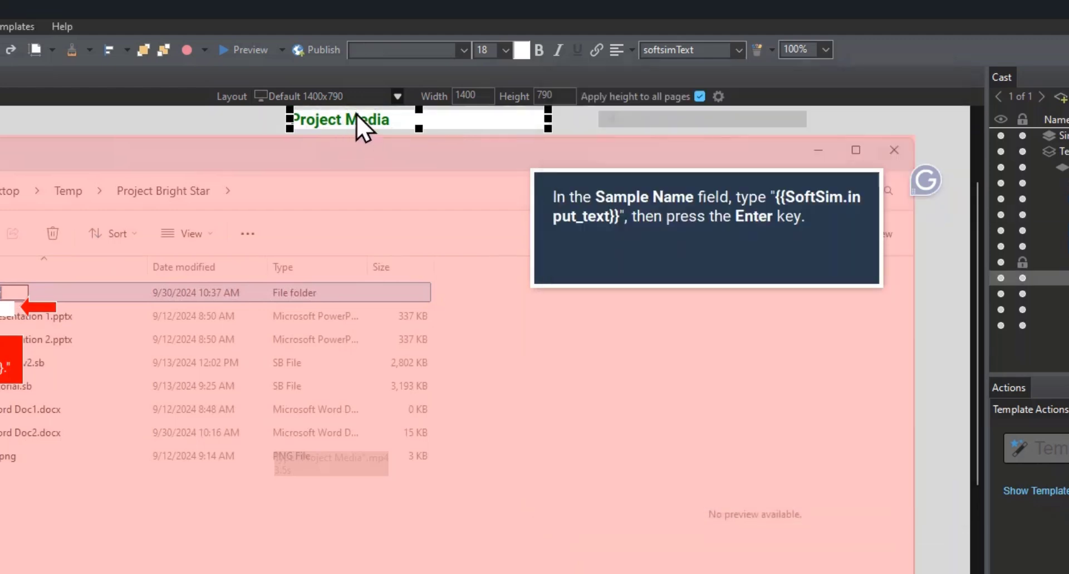
double_click(356, 121)
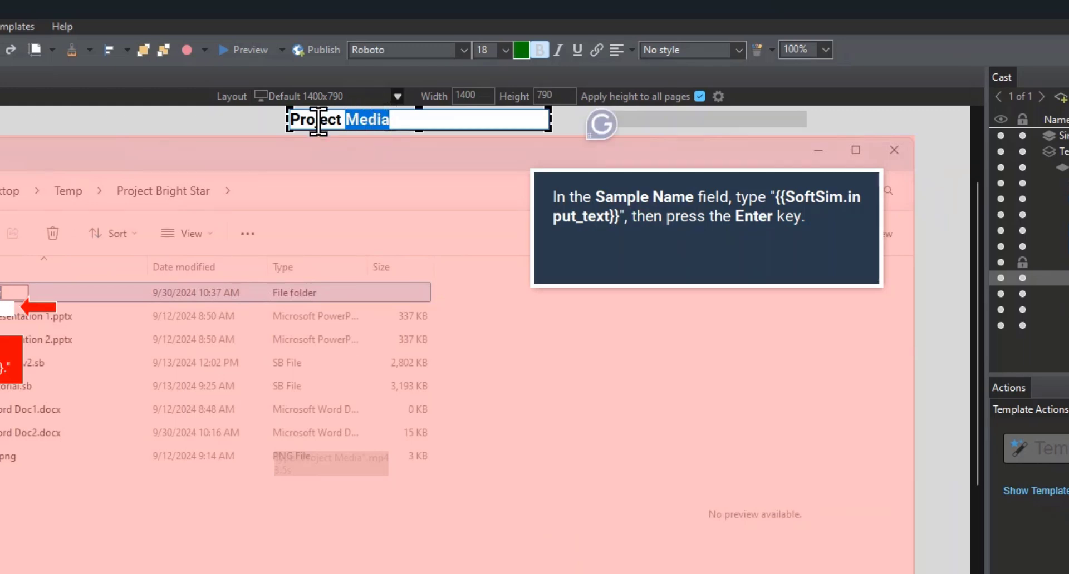
- Change page 5's step instruction to "Type "{{SoftSim.input_text}}", then press the Enter key."
left_click(798, 201)
double_click(799, 201)
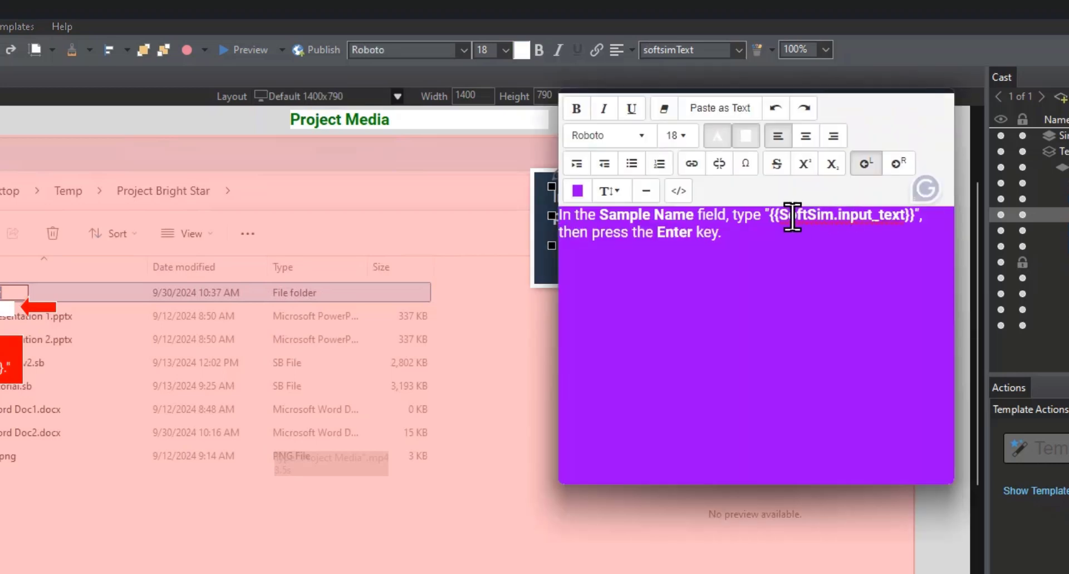
left_click_drag(775, 216, 916, 217)
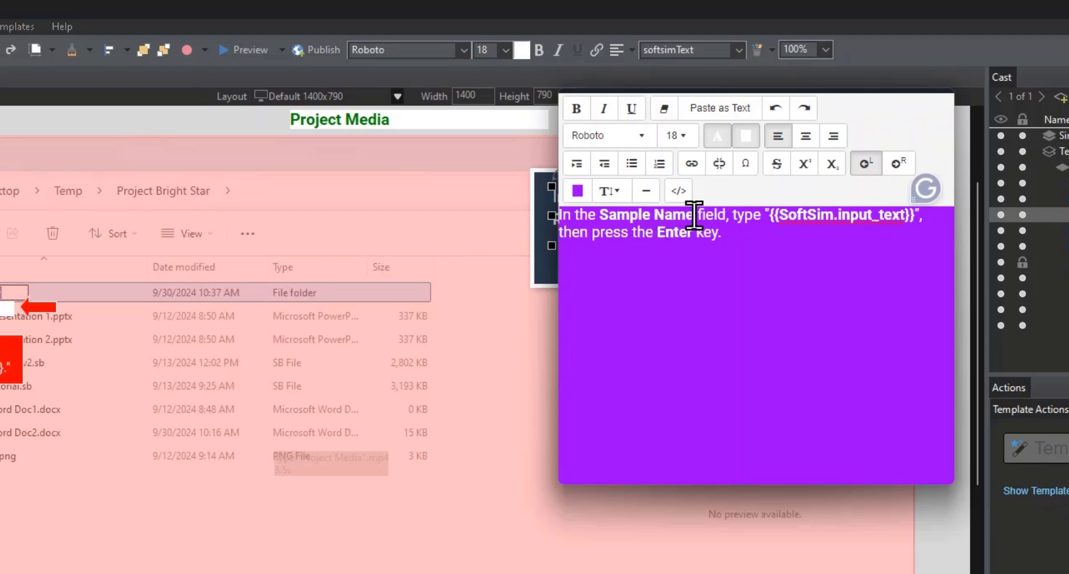
left_click_drag(730, 217, 403, 216)
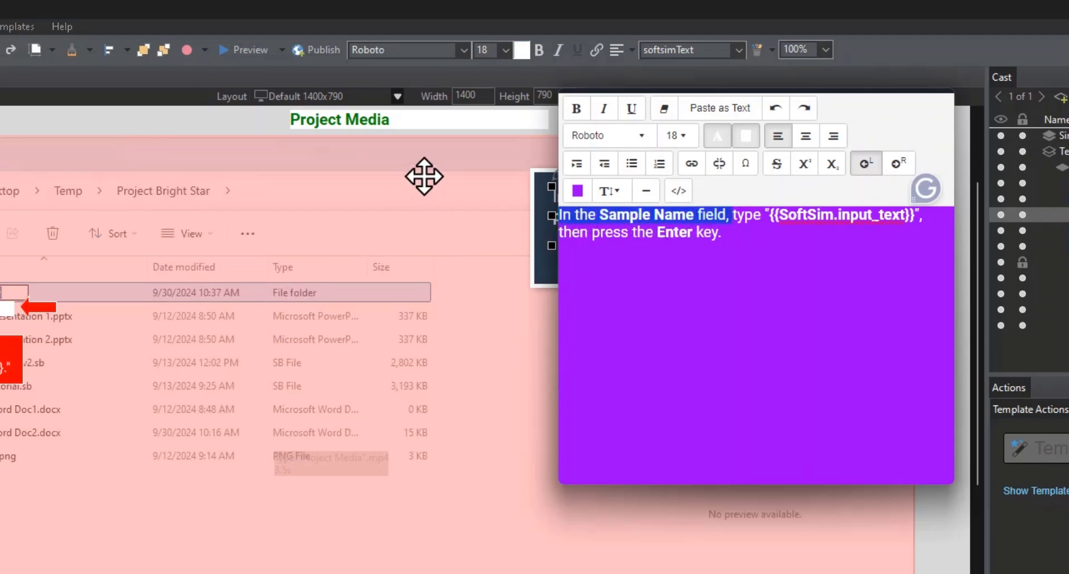
key("Delete")
key("Delete")
type("T")
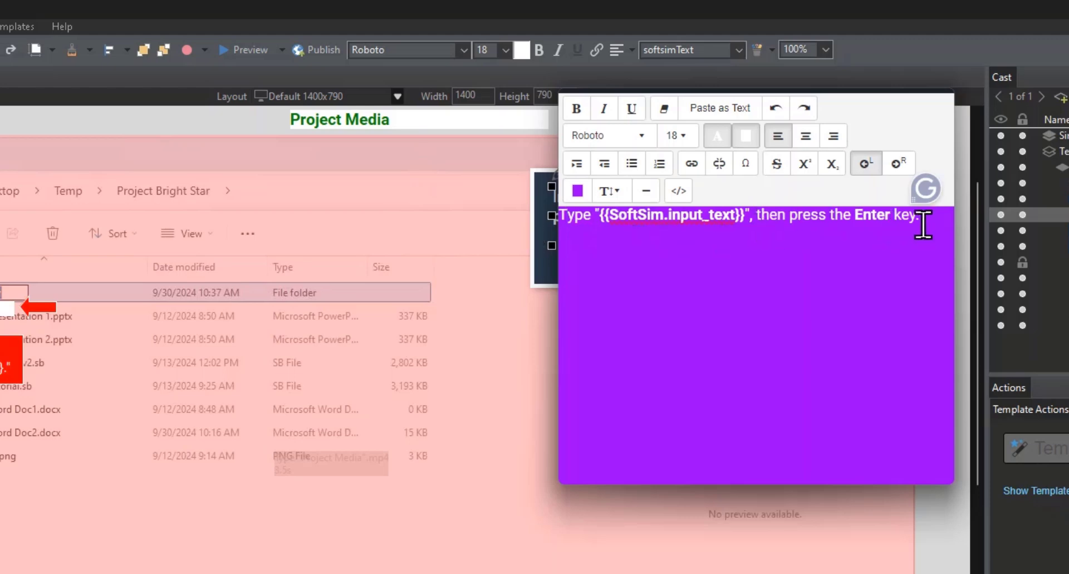
left_click(453, 517)
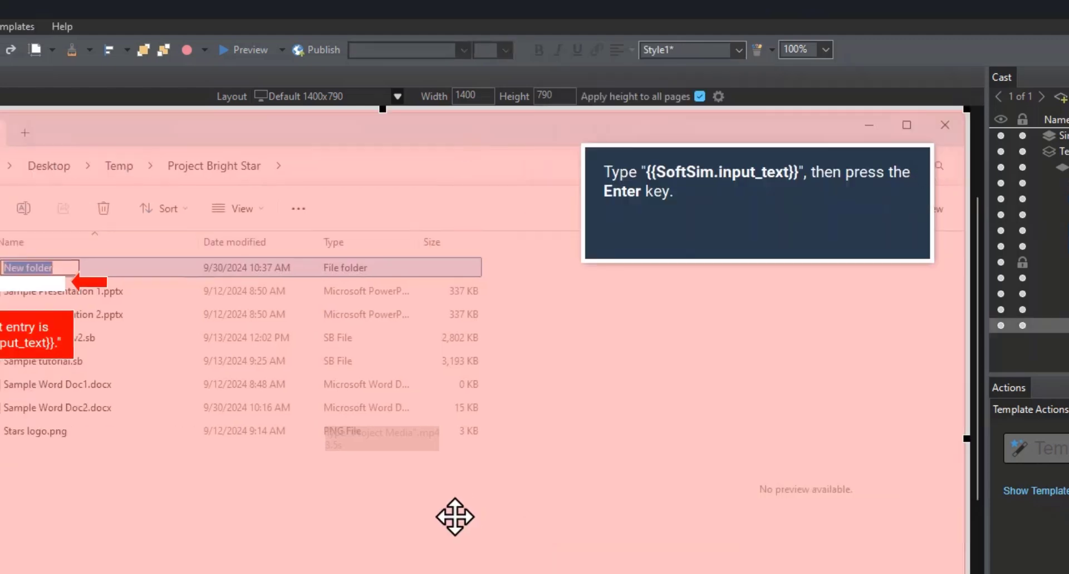
- Move page 5's Hint Arrow and Text Input onto the New folder row, and narrow the Text Input over the folder name
scroll(190, 325, "left", 3)
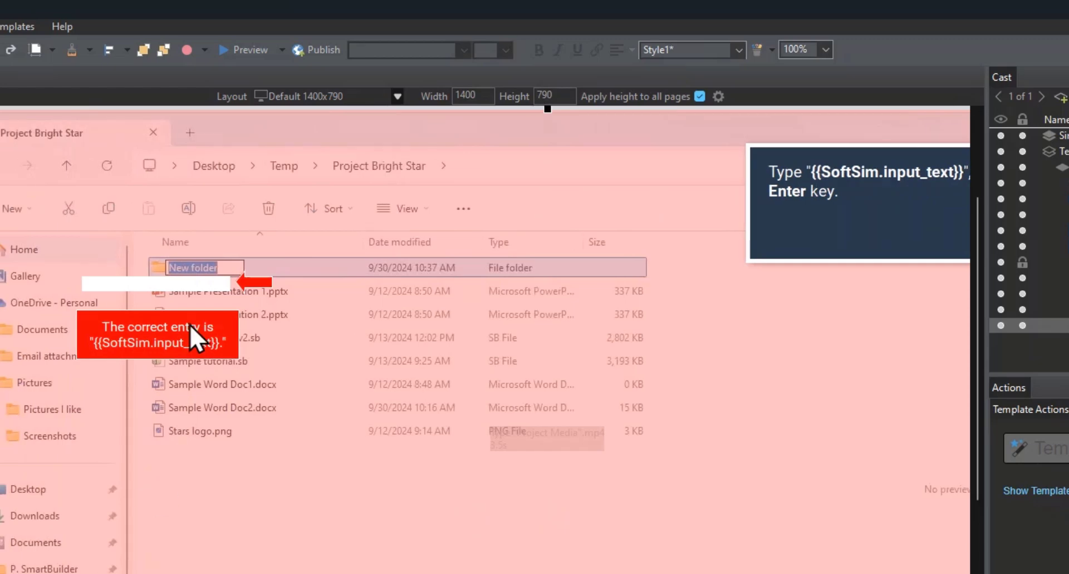
left_click(259, 279)
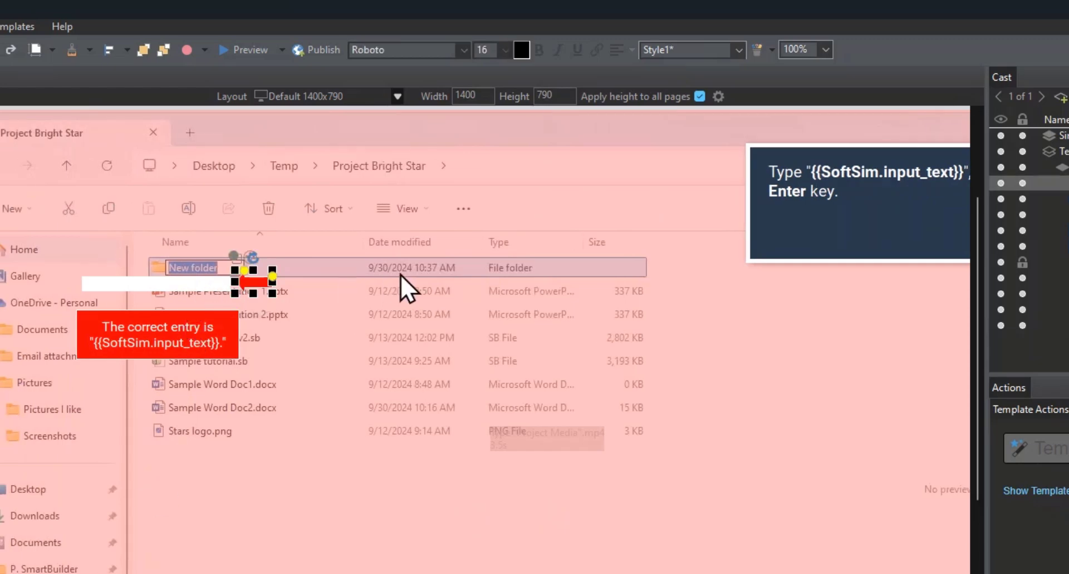
left_click_drag(255, 281, 364, 268)
left_click_drag(201, 290, 239, 265)
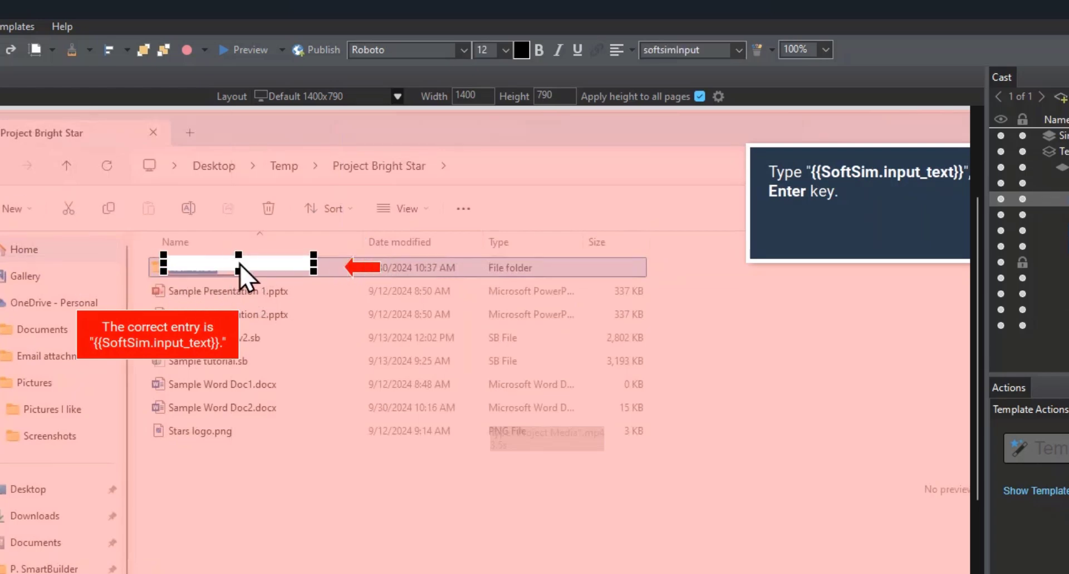
key("Down")
key("Down")
key("Down")
key("Down")
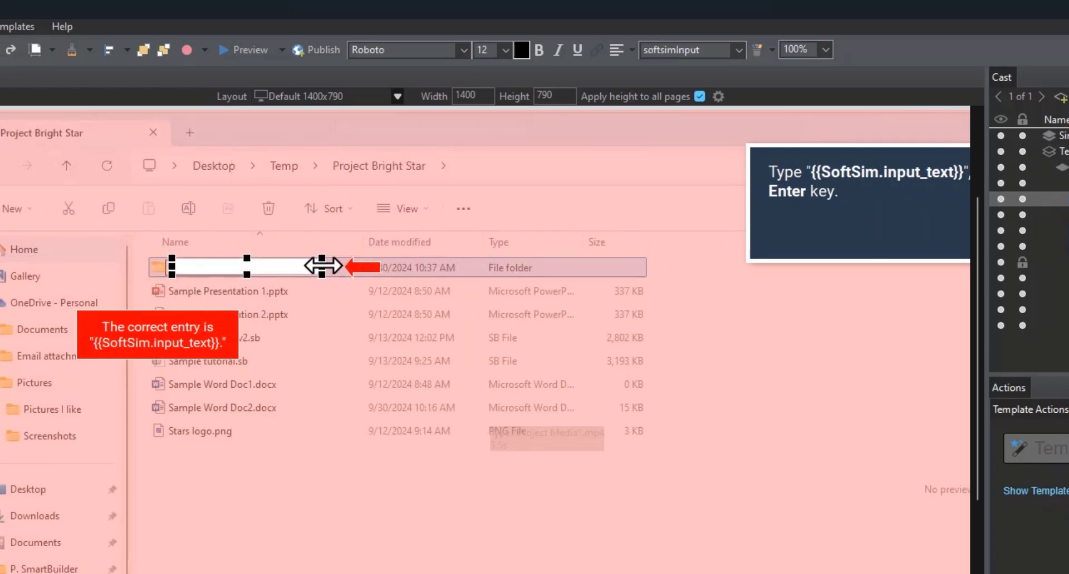
left_click_drag(321, 268, 293, 267)
- Shift the Hint Arrow left so it sits just beside the end of the Text Input
left_click(363, 264)
key("shift+Left")
key("shift+Left")
key("shift+Left")
key("shift+Left")
key("shift+Left")
key("shift+Left")
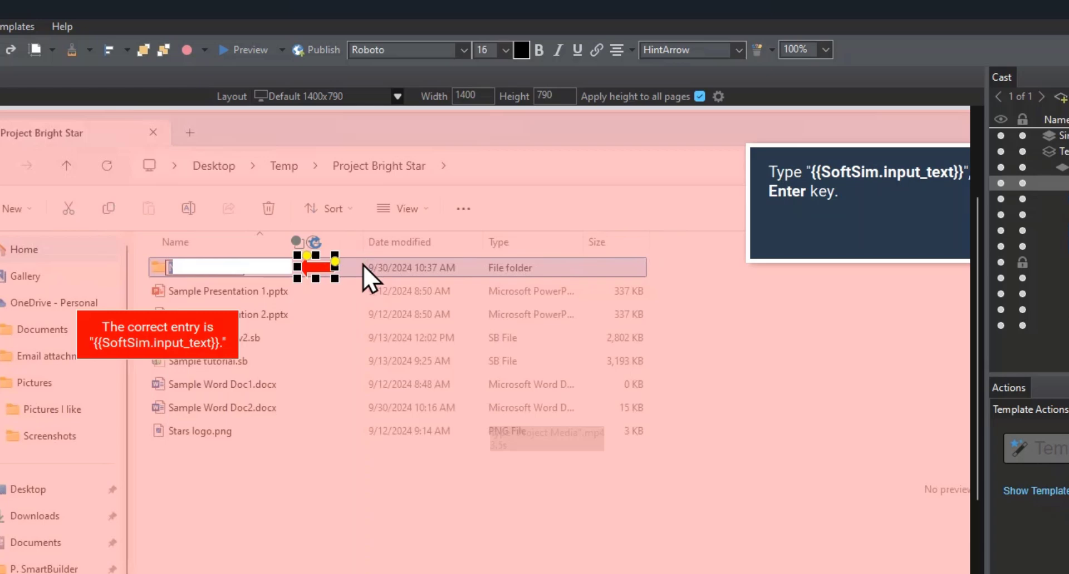
- Nudge the Text Input slightly left to line it up with the New folder name box
left_click(272, 265)
key("Left")
key("Left")
key("Left")
key("Left")
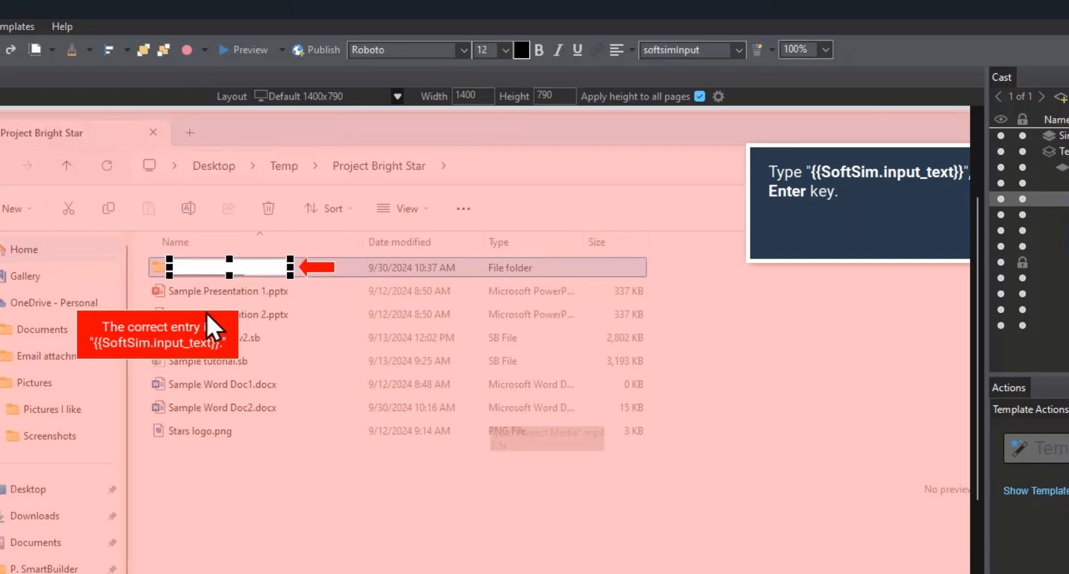
- Move the red Input Hint box right to position 230, 220, beneath the Text Input
left_click(161, 335)
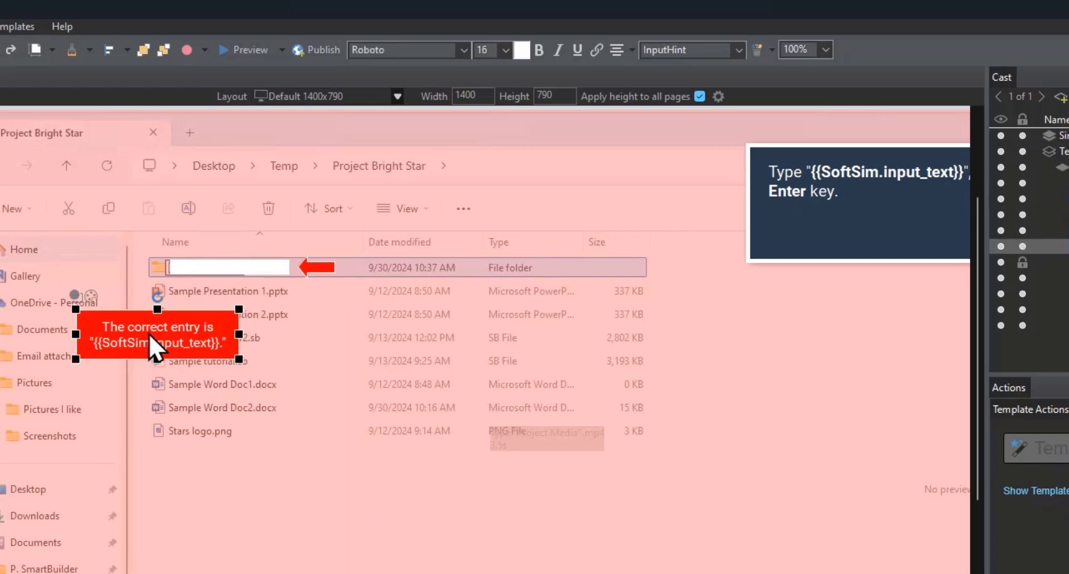
key("shift+Right")
key("shift+Right")
key("shift+Right")
key("shift+Right")
key("shift+Right")
key("shift+Right")
key("shift+Right")
key("shift+Right")
key("shift+Right")
key("shift+Right")
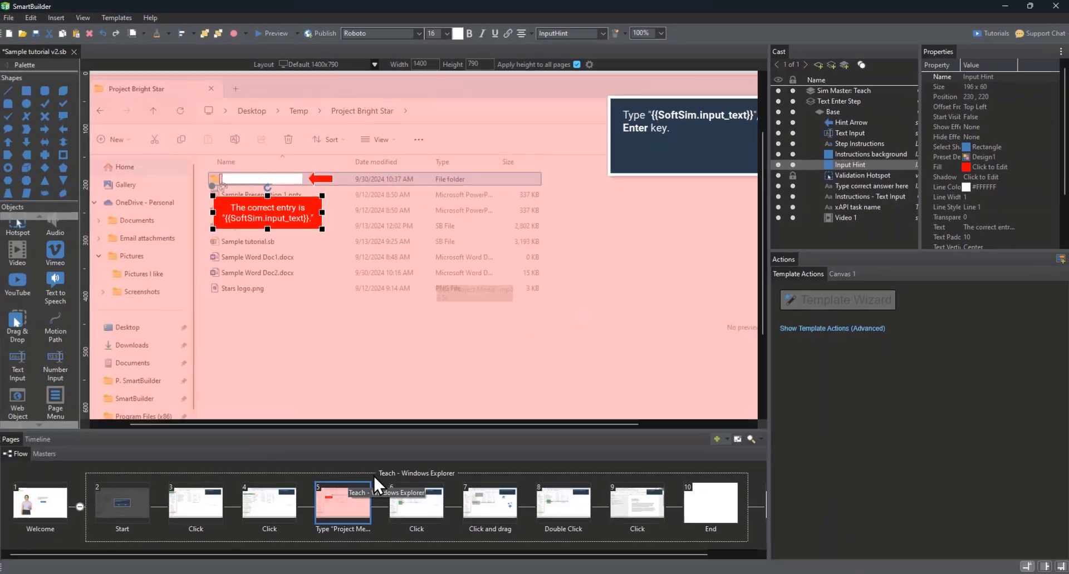
- Preview the simulation from the Start page, complete the New, Folder and "Project Media" steps, and close the preview
left_click(125, 504)
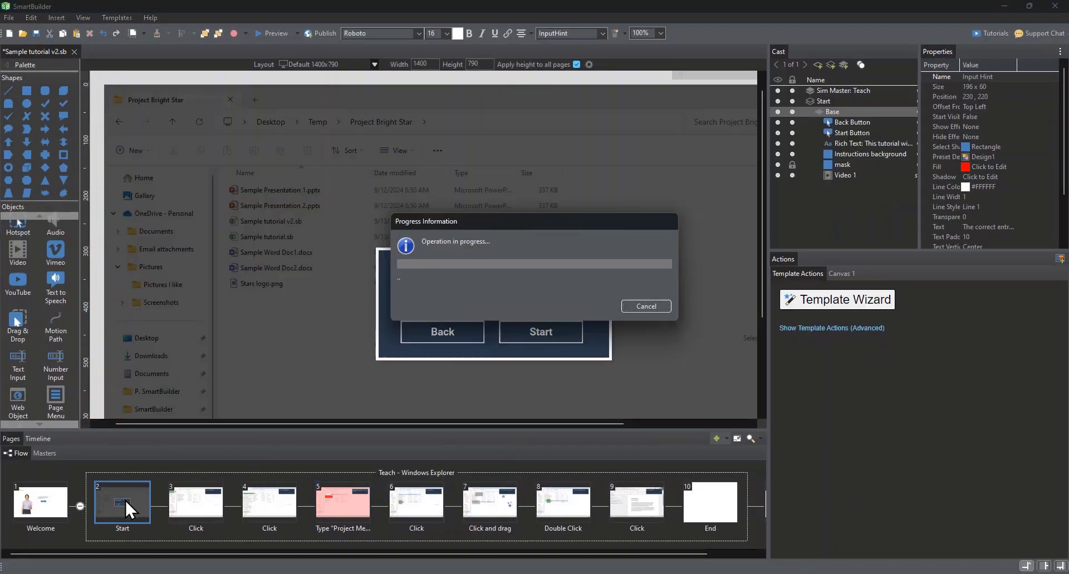
left_click(266, 30)
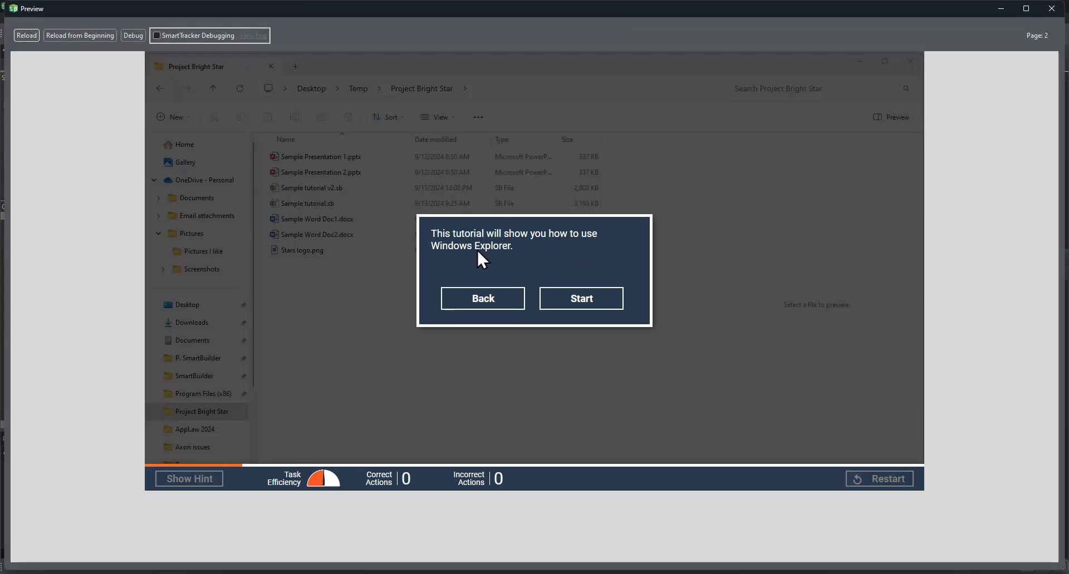
left_click(574, 301)
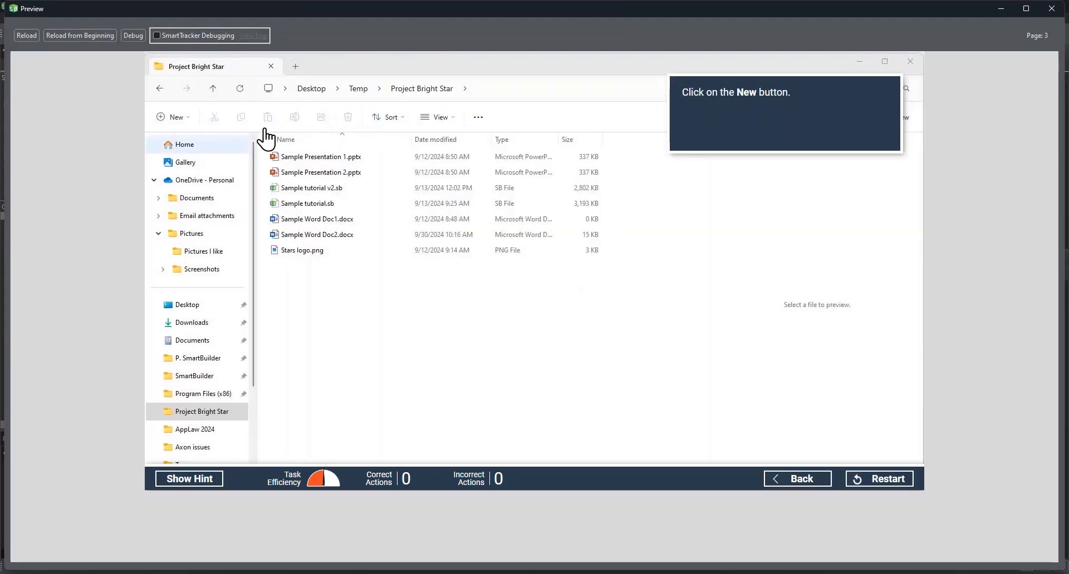
left_click(167, 123)
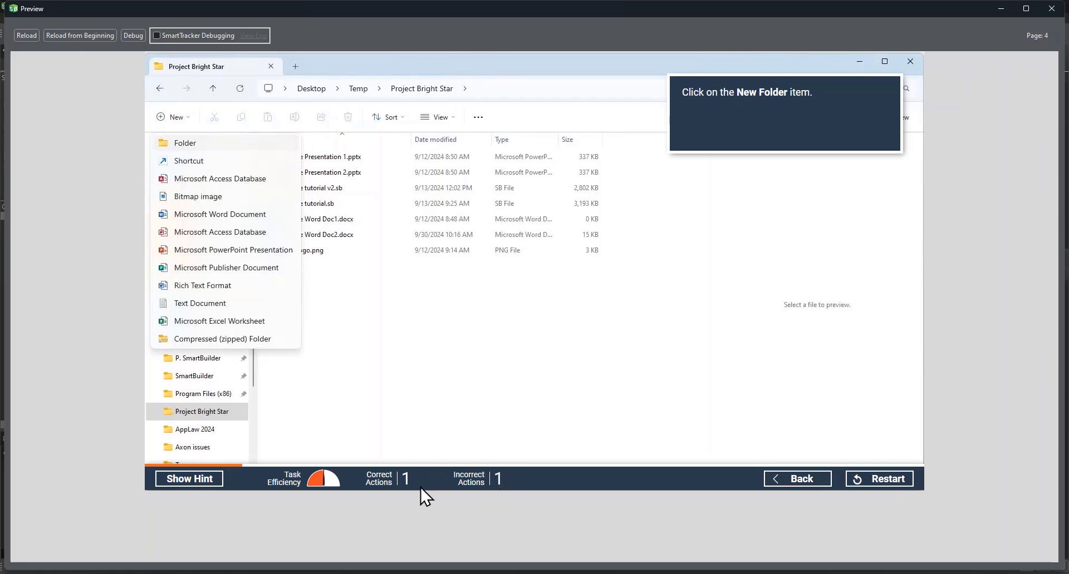
left_click(188, 143)
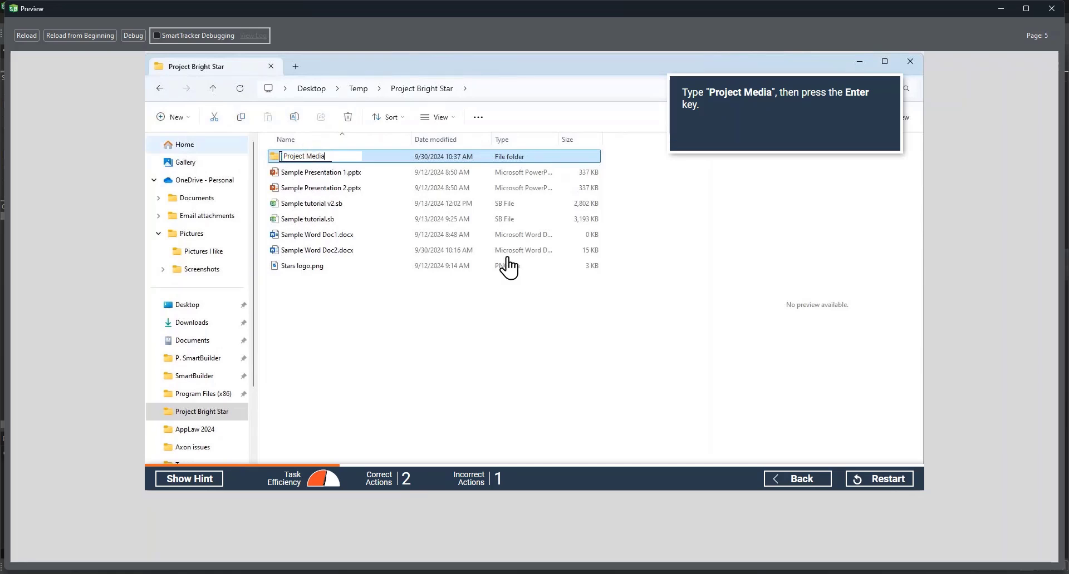
key("Return")
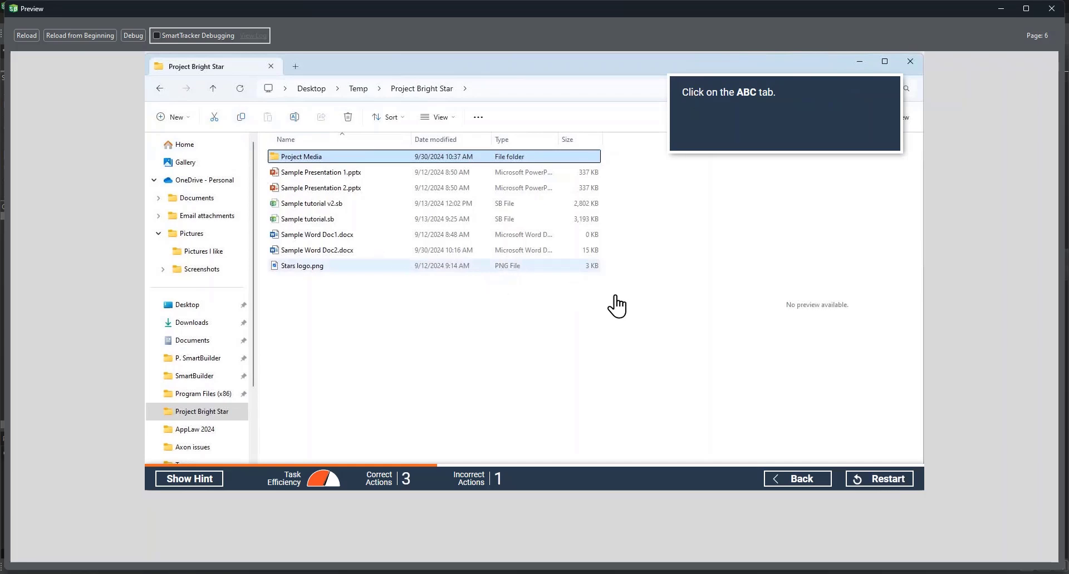
left_click(1051, 8)
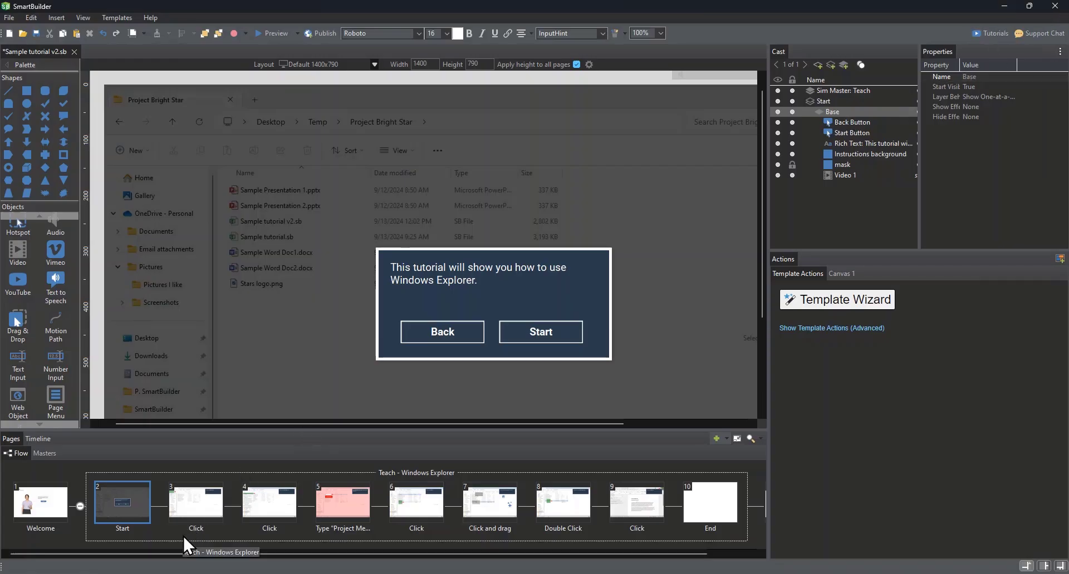
- Delete the word "New" from the page 4 instruction so it reads "Click on the Folder item."
left_click(236, 505)
left_click(245, 505)
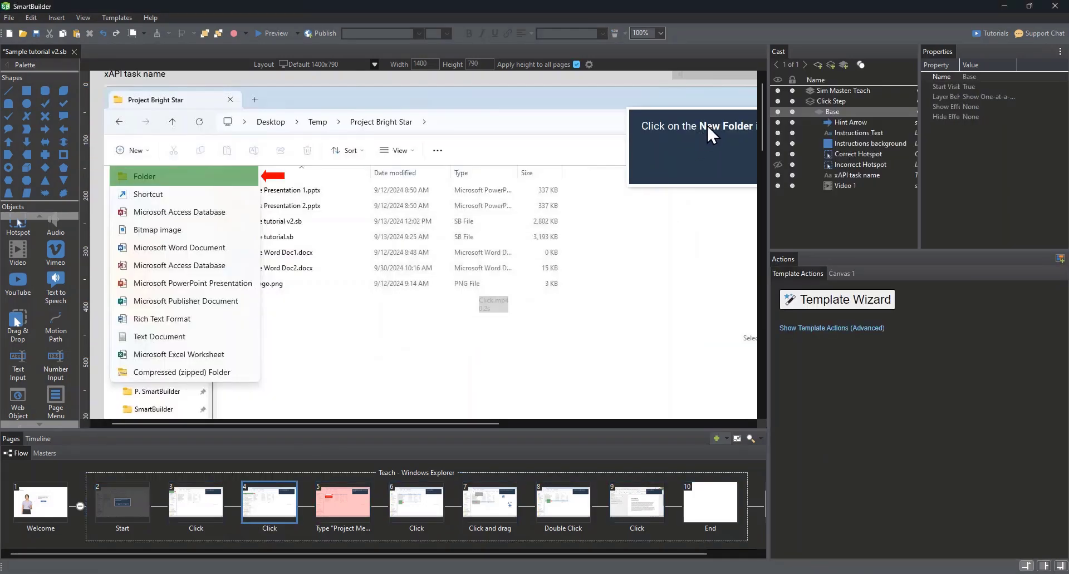
double_click(706, 125)
double_click(618, 137)
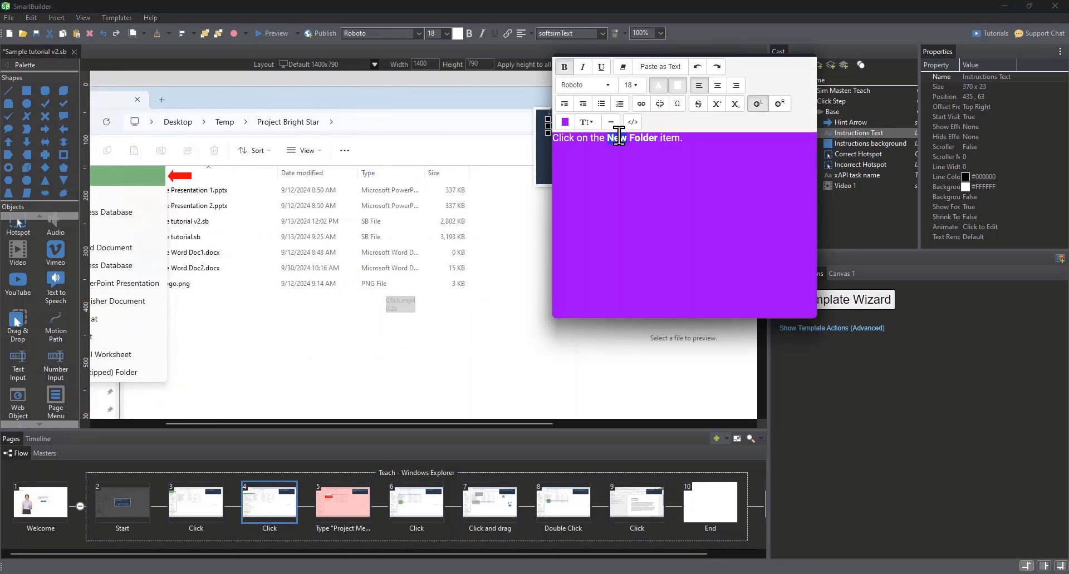
key("Delete")
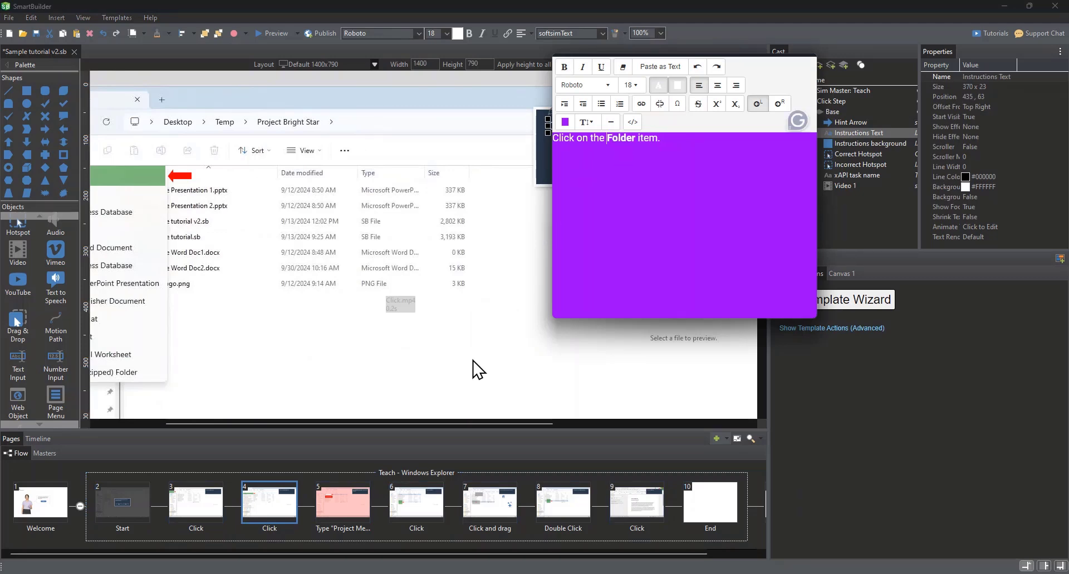
- Rewrite the page 6 instruction as "Select the Stars logo png.", keeping "Stars logo" bold
left_click(416, 506)
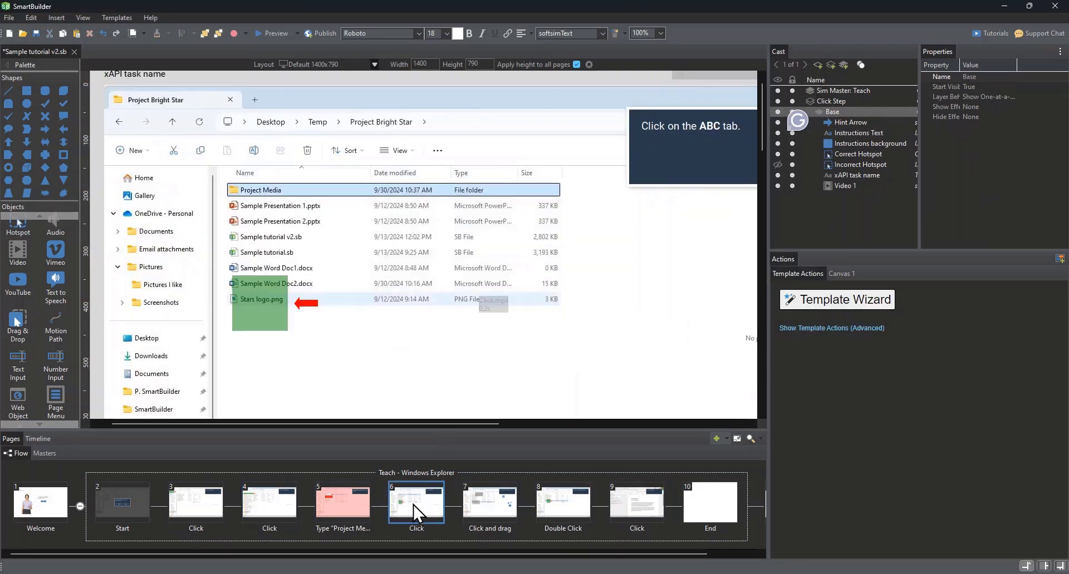
double_click(650, 124)
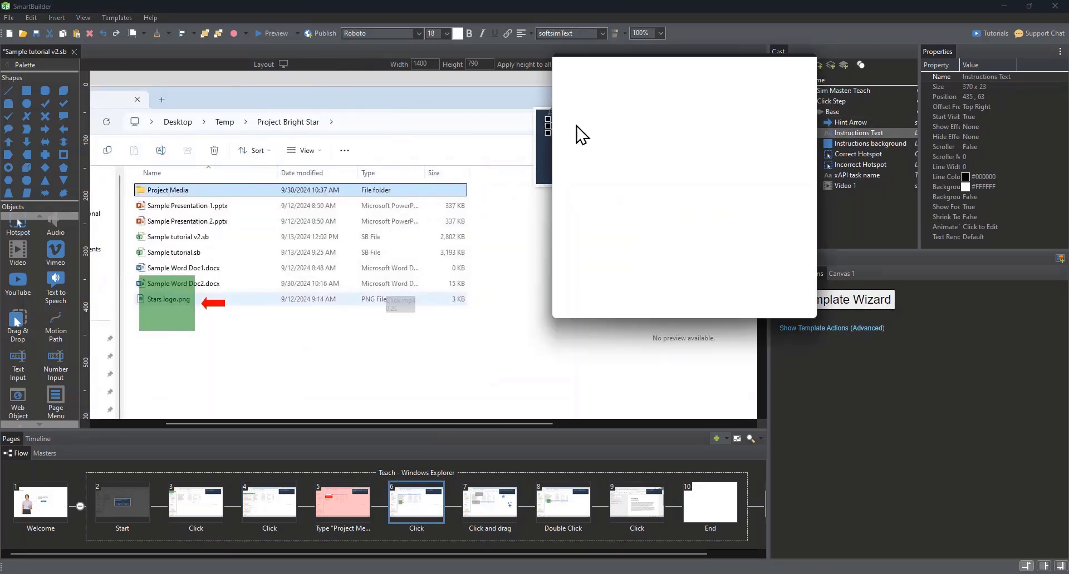
left_click_drag(611, 139, 544, 144)
type("Select the ABC tab.")
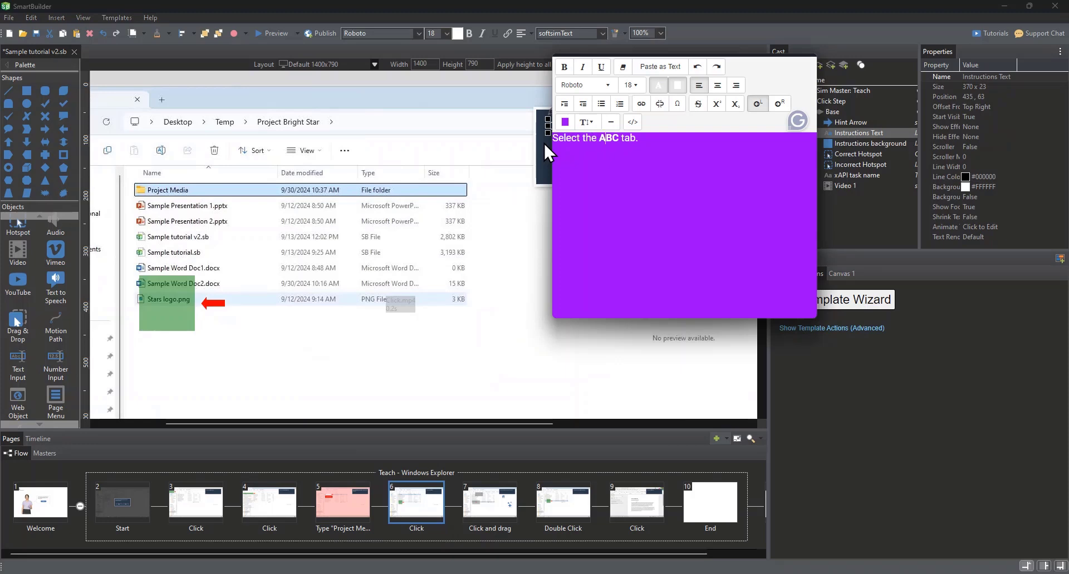
key("shift+Right")
key("shift+Right")
key("shift+Right")
type("Stars logo")
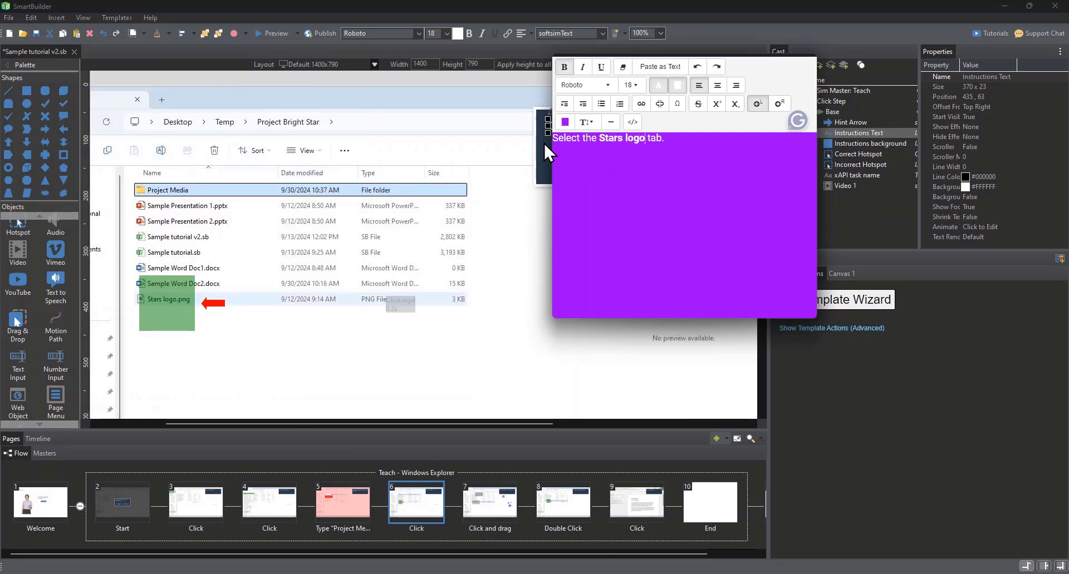
key("Right")
key("shift+End")
type("png.")
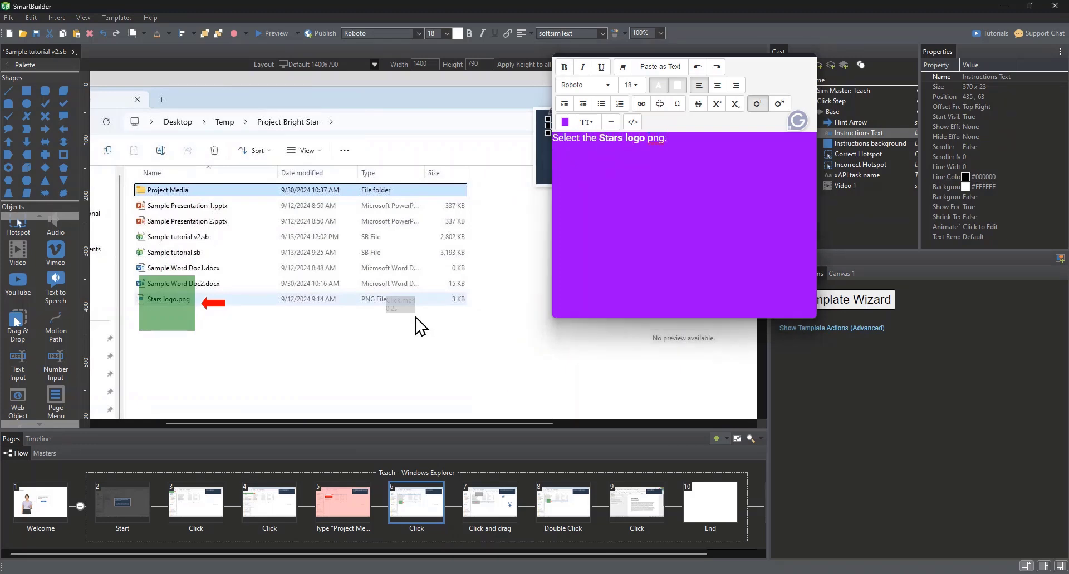
- Fit the Correct Hotspot over the whole Stars logo.png row, about 602 x 43, and move the Hint Arrow right, just past the file name
left_click(162, 288)
left_click_drag(162, 288, 153, 300)
left_click_drag(214, 290, 264, 285)
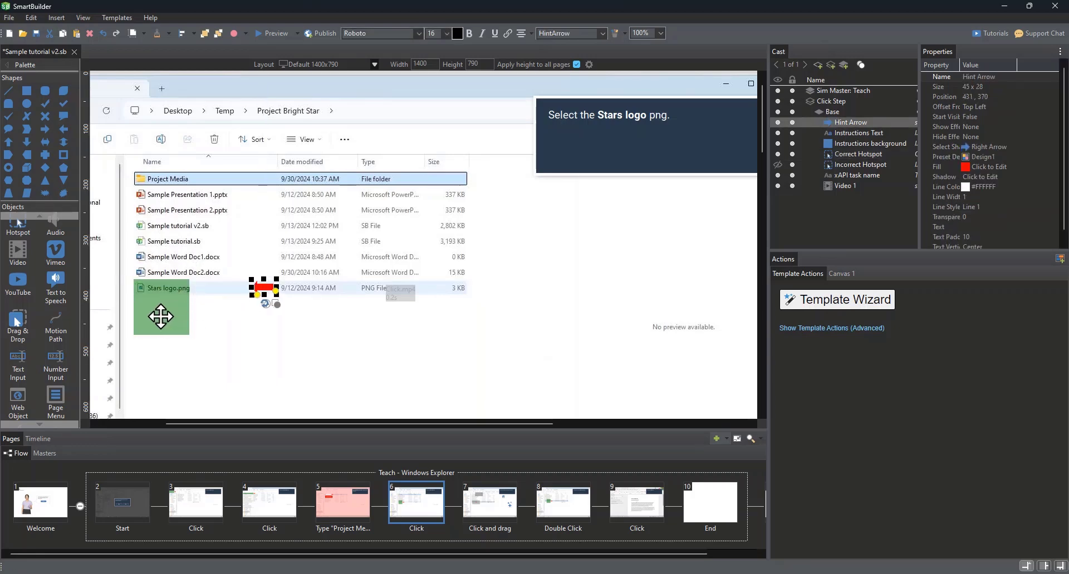
left_click(161, 315)
left_click_drag(189, 335, 468, 304)
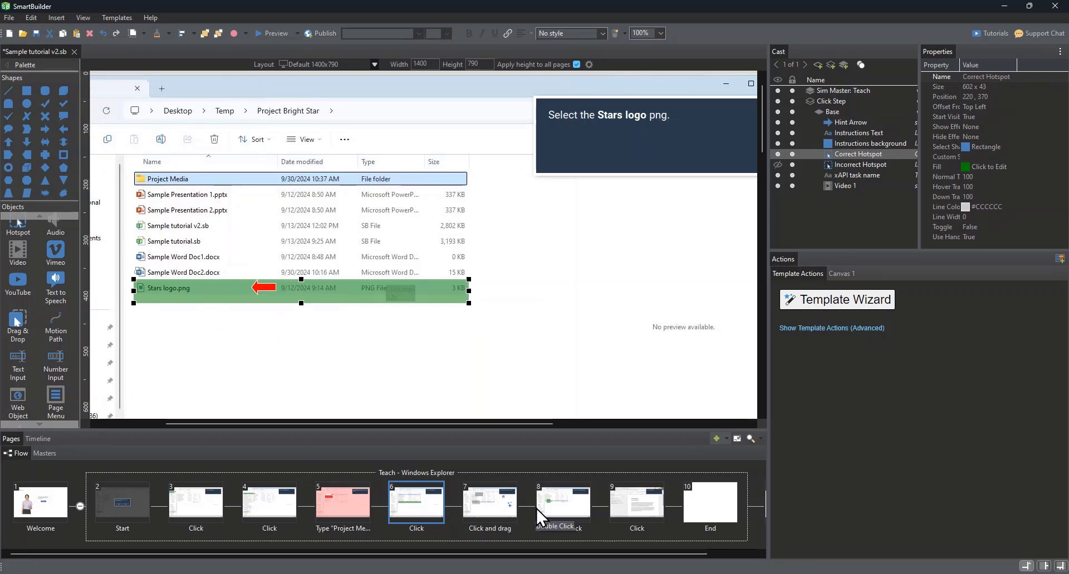
- Change the Click and drag page's instruction to "Drag the Stars logo file into the Project Media folder.", with both names bold
left_click(494, 515)
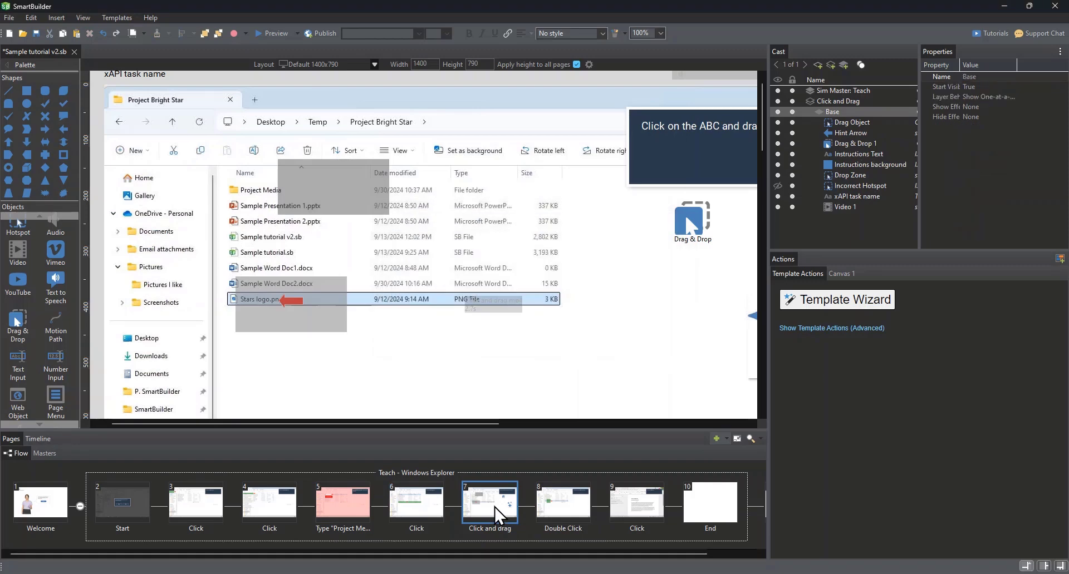
left_click(519, 421)
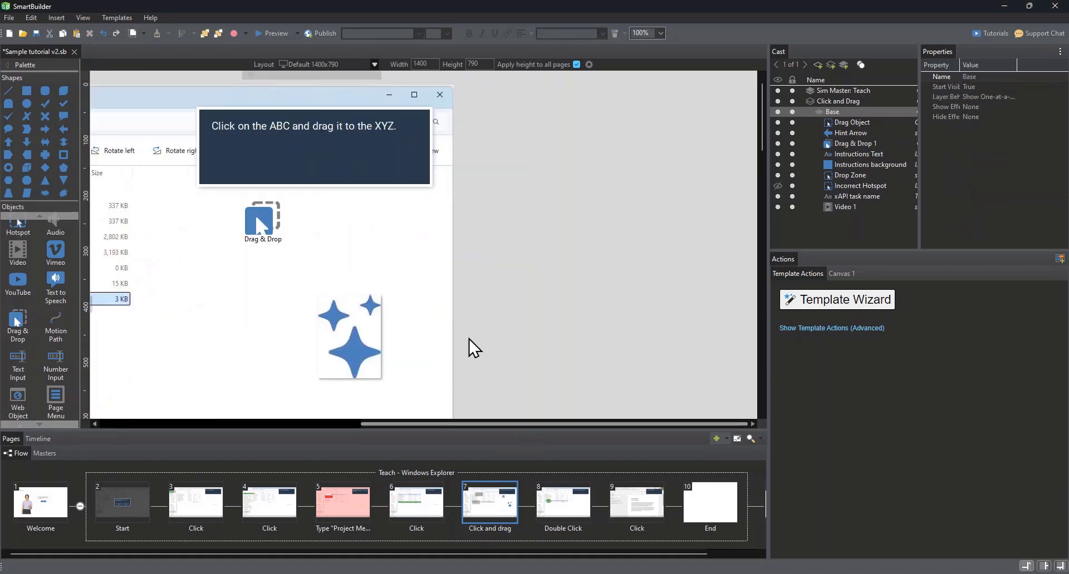
left_click(303, 124)
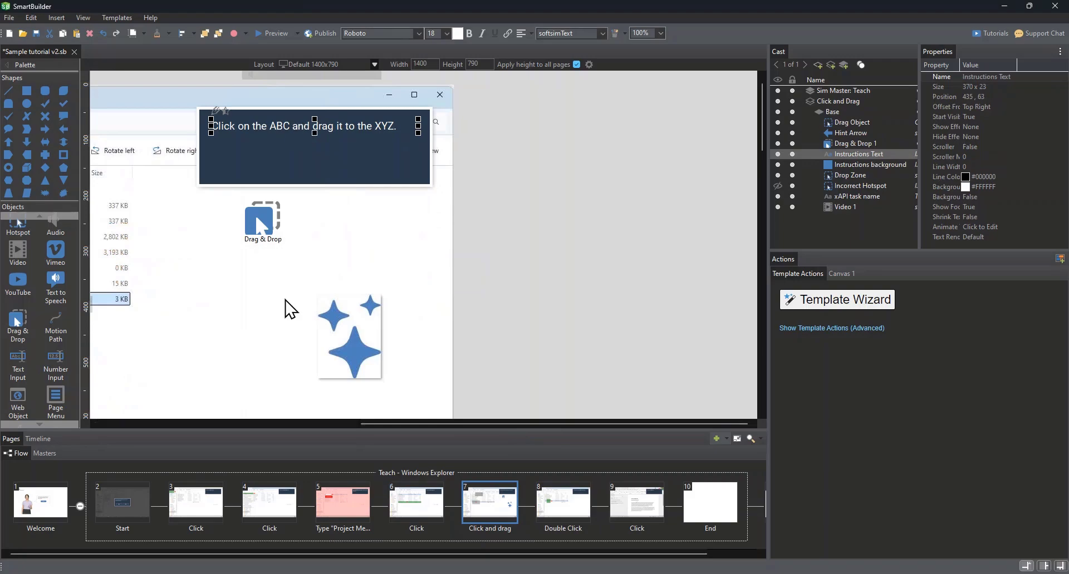
left_click_drag(437, 422, 349, 404)
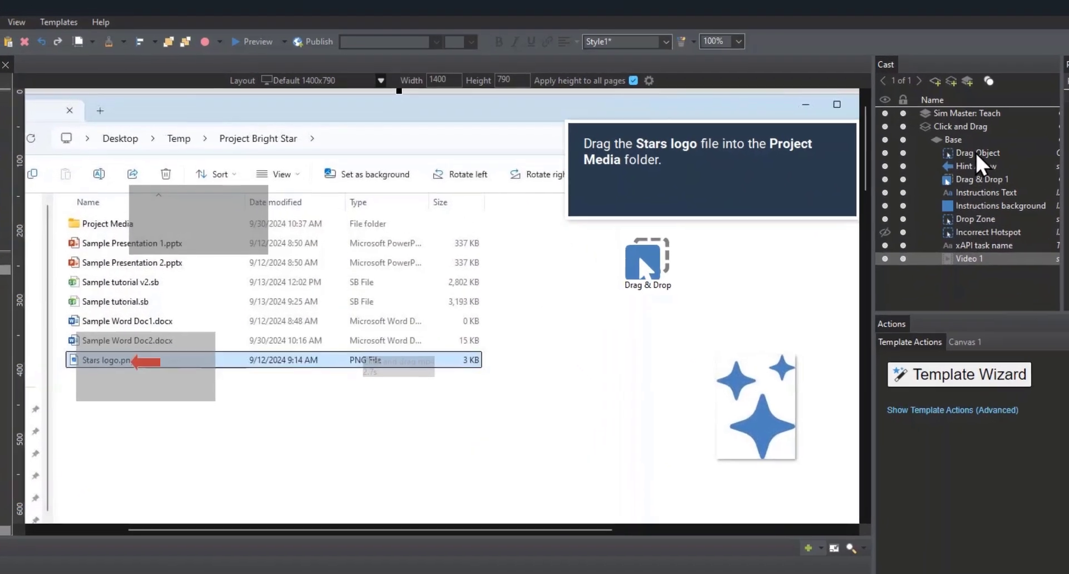
- Fit the Drag Object over the full Stars logo.png row and the Drop Zone over the full Project Media row
left_click(975, 152)
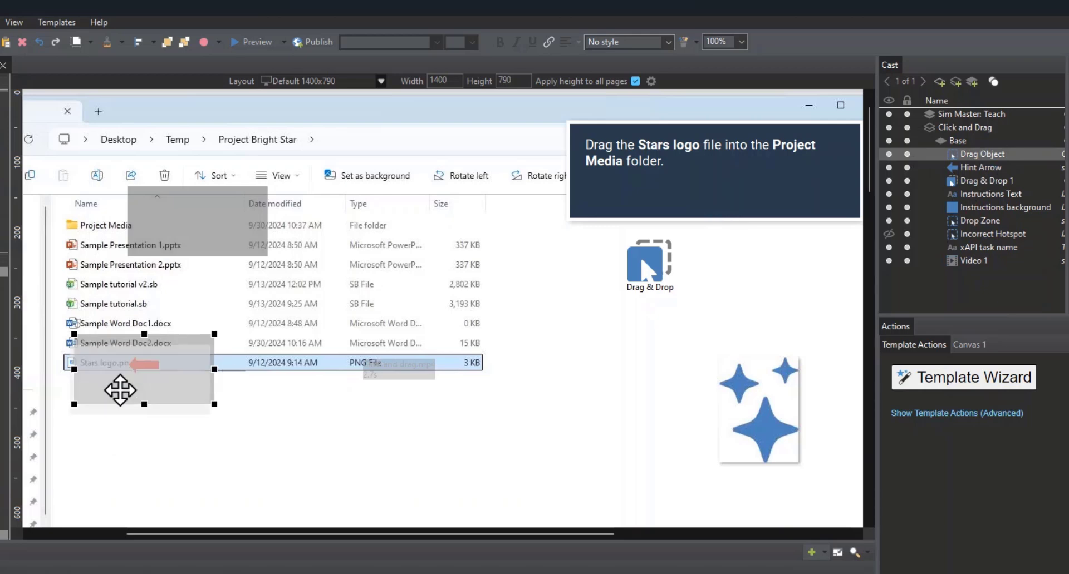
mouse_move(120, 390)
left_mouse_down()
mouse_move(116, 415)
mouse_move(130, 398)
mouse_move(124, 407)
left_mouse_up()
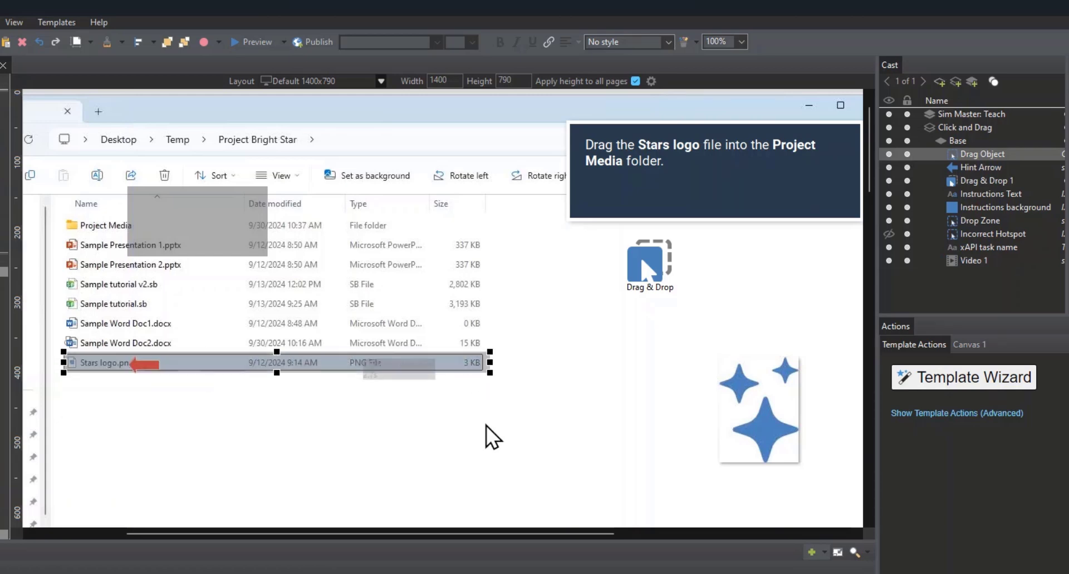
left_click(207, 209)
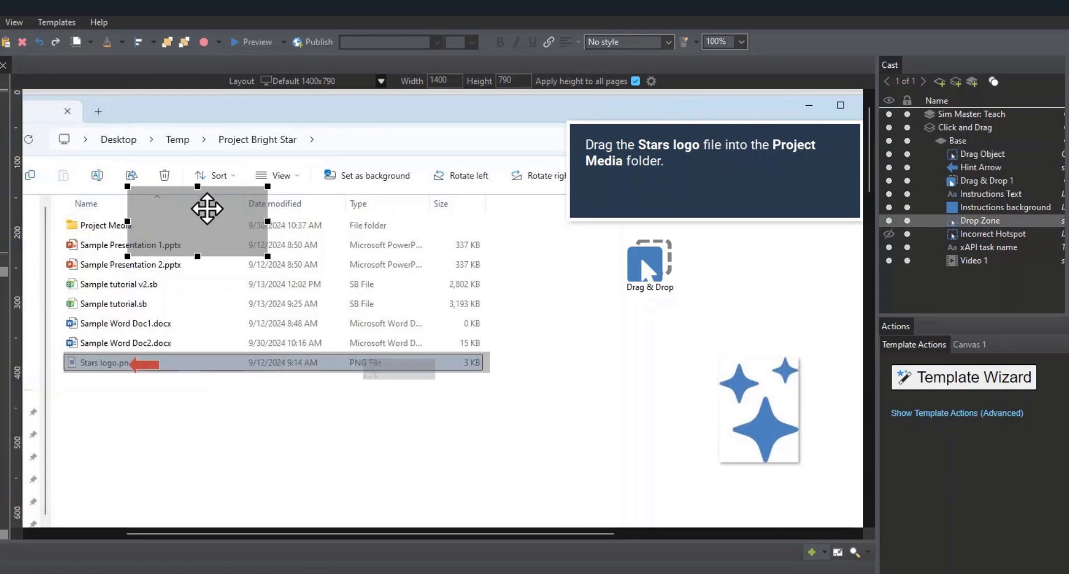
left_click_drag(207, 209, 145, 232)
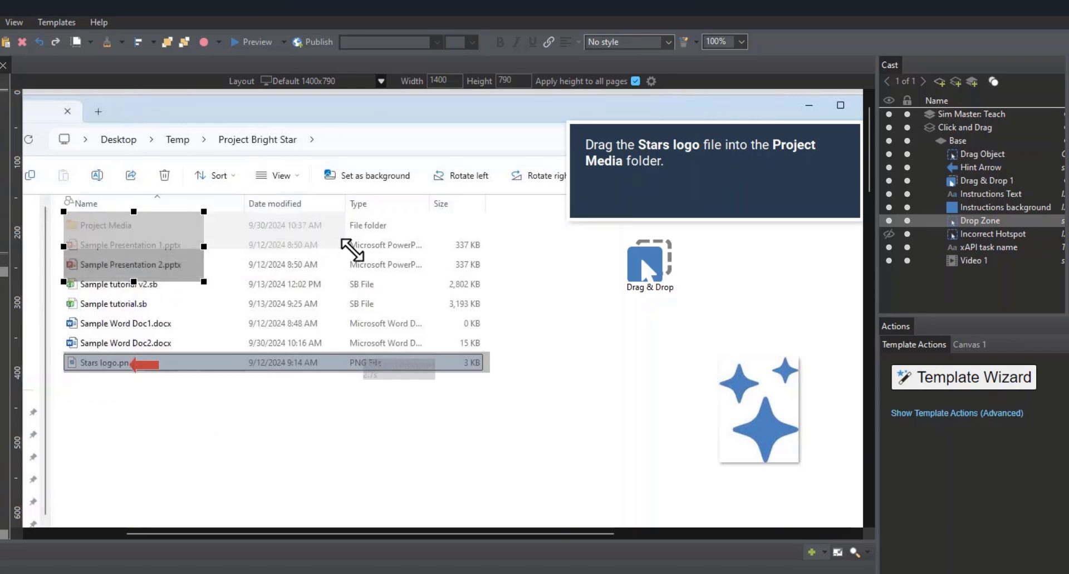
left_click_drag(351, 251, 487, 239)
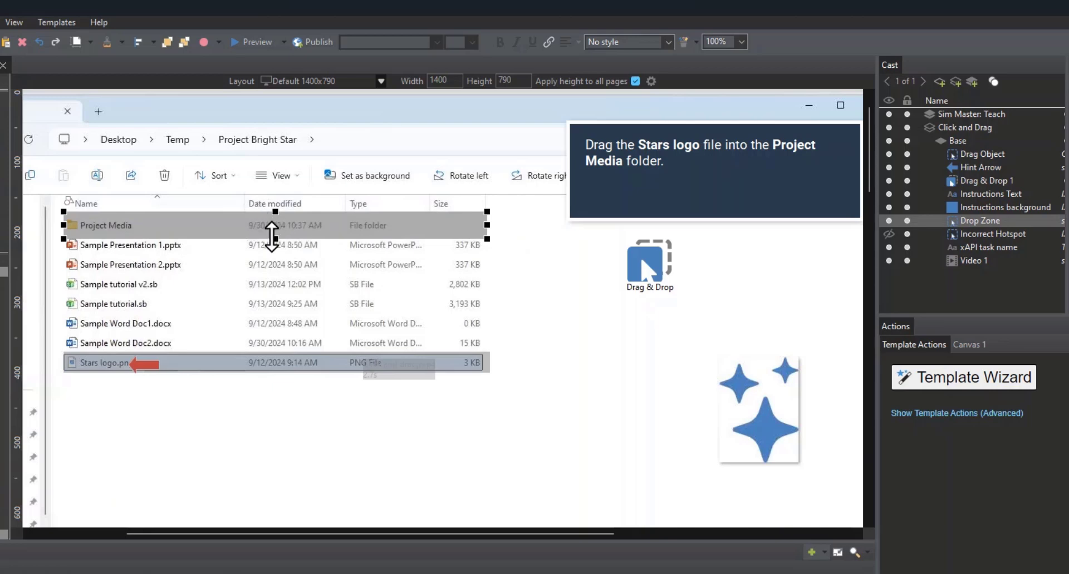
left_click_drag(273, 237, 274, 228)
left_click_drag(262, 215, 264, 219)
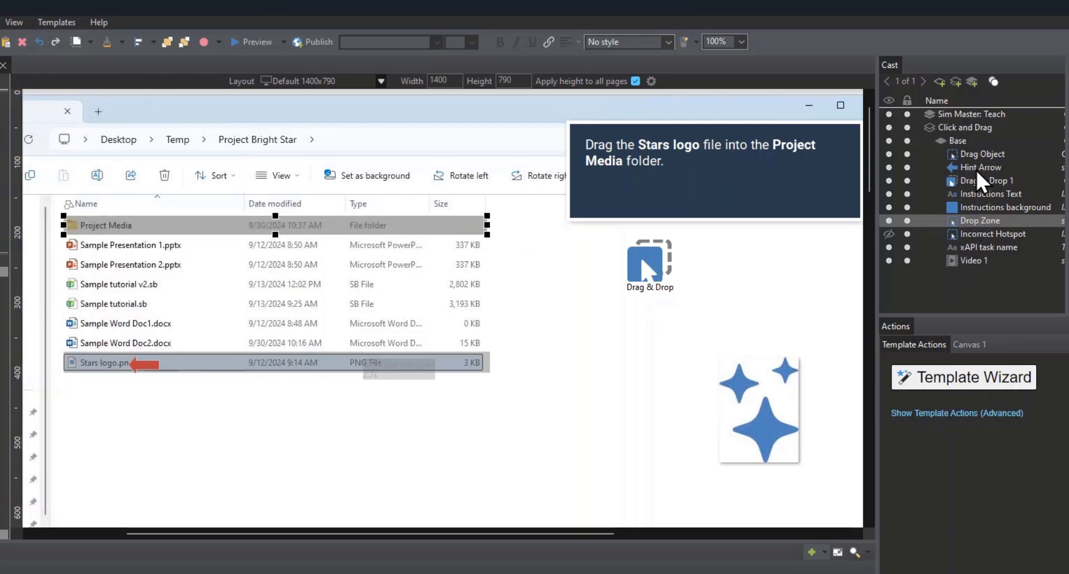
- Inspect the Drag Object and the Drag & Drop 1 object on the Click and drag page
left_click(982, 156)
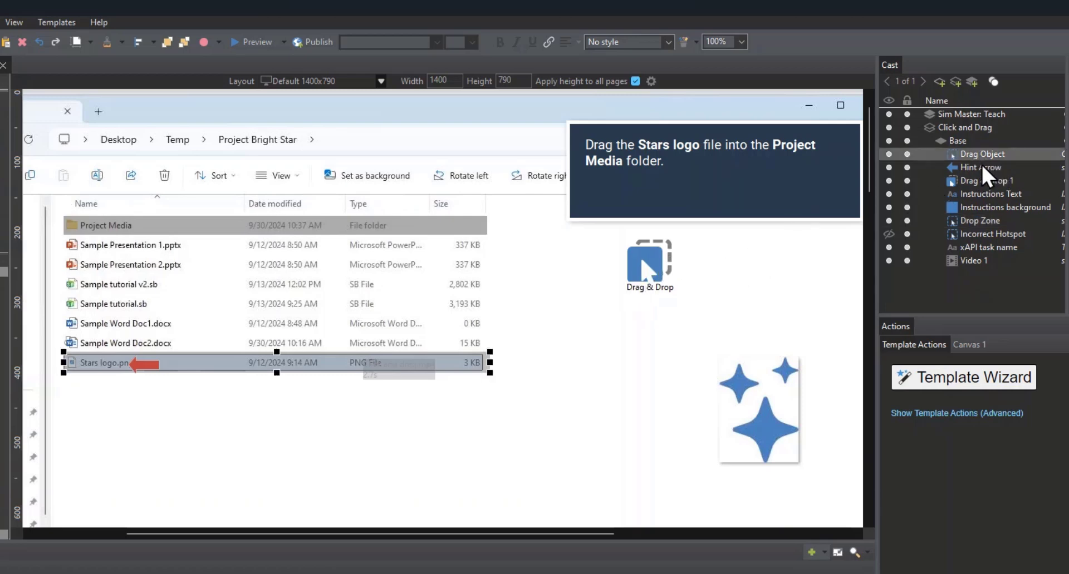
left_click(640, 262)
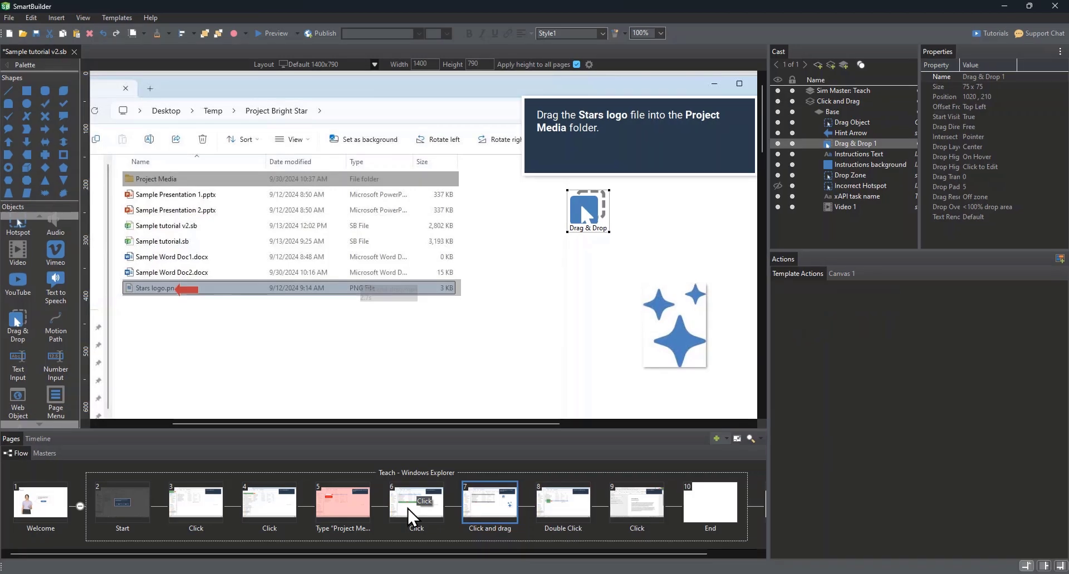
- Preview the simulation from page 6, select Stars logo.png, move it into the Project Media folder, and close the preview
left_click(412, 504)
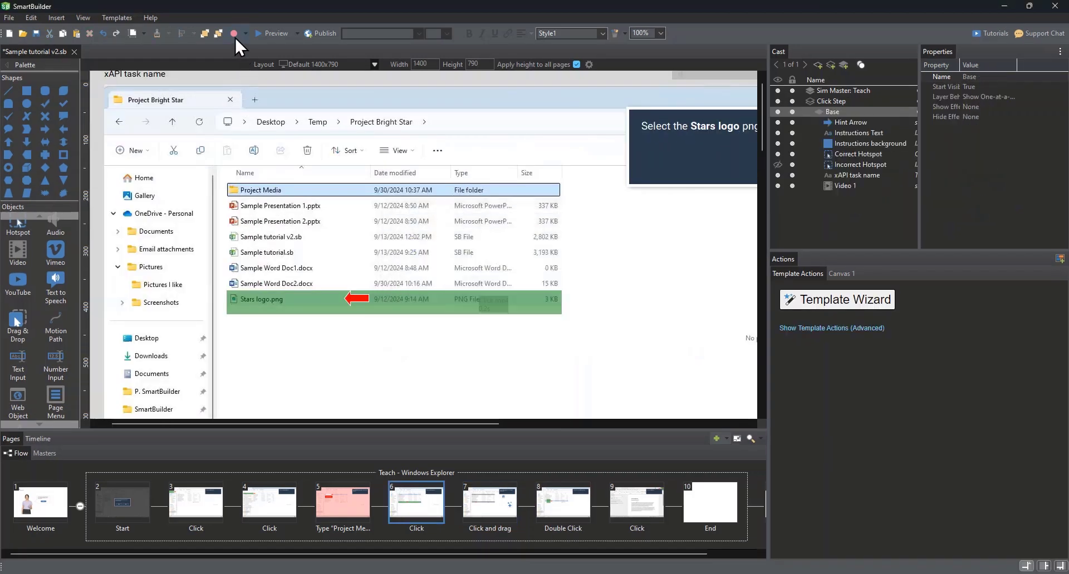
left_click(278, 35)
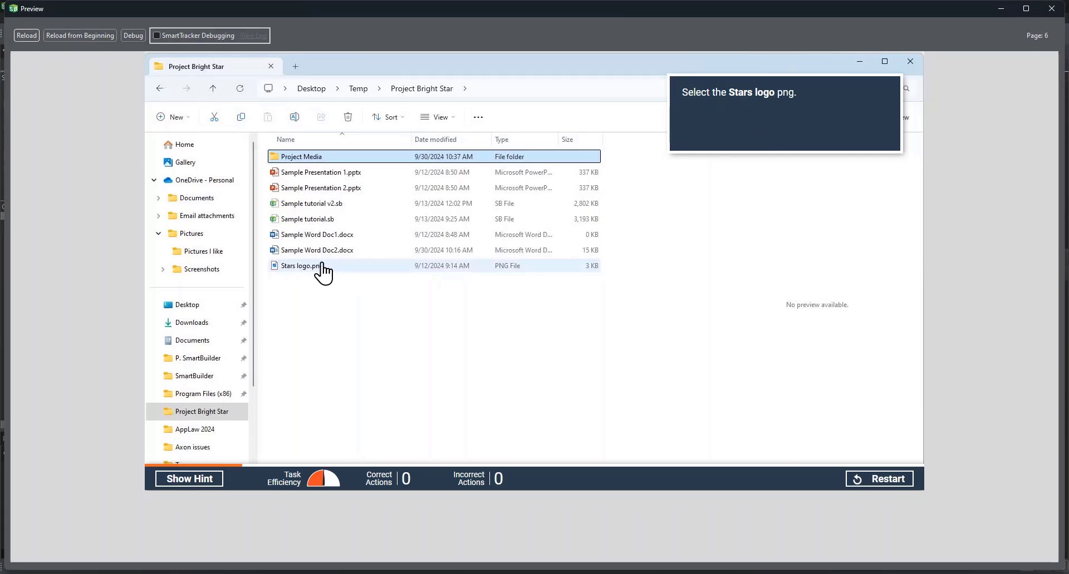
left_click(357, 276)
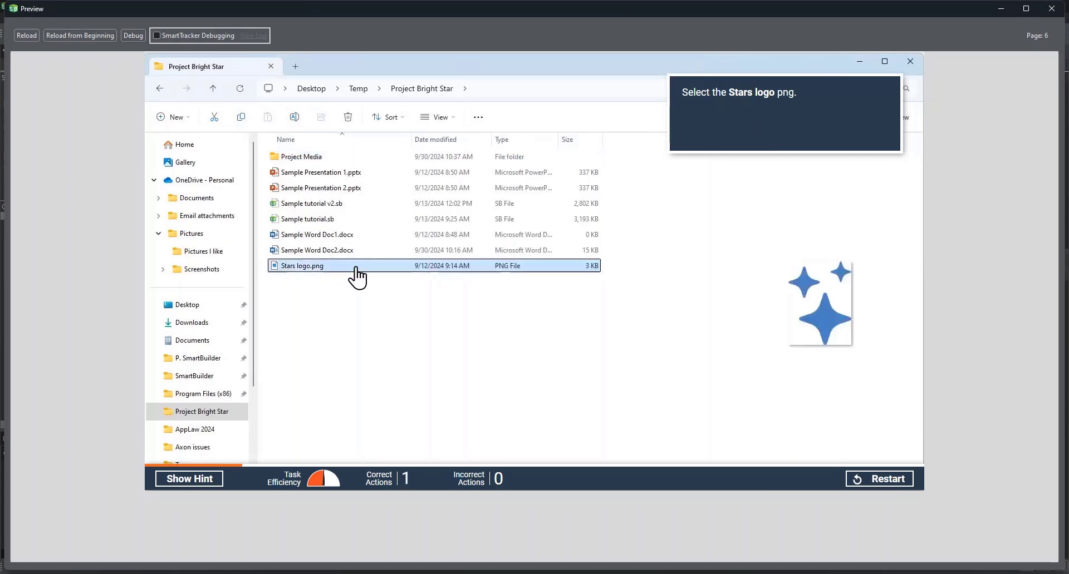
left_click_drag(357, 277, 362, 164)
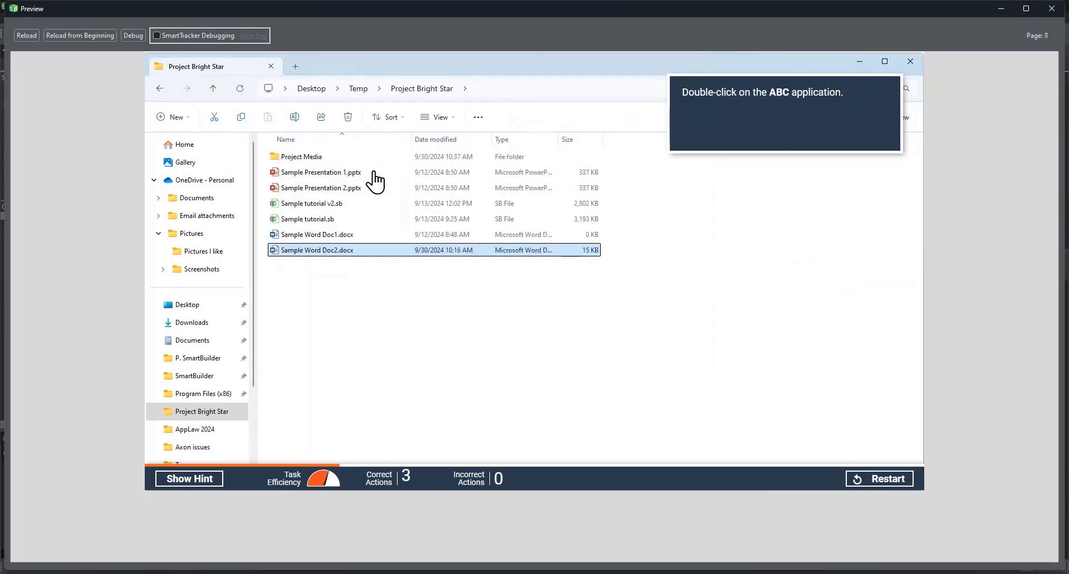
left_click(1052, 8)
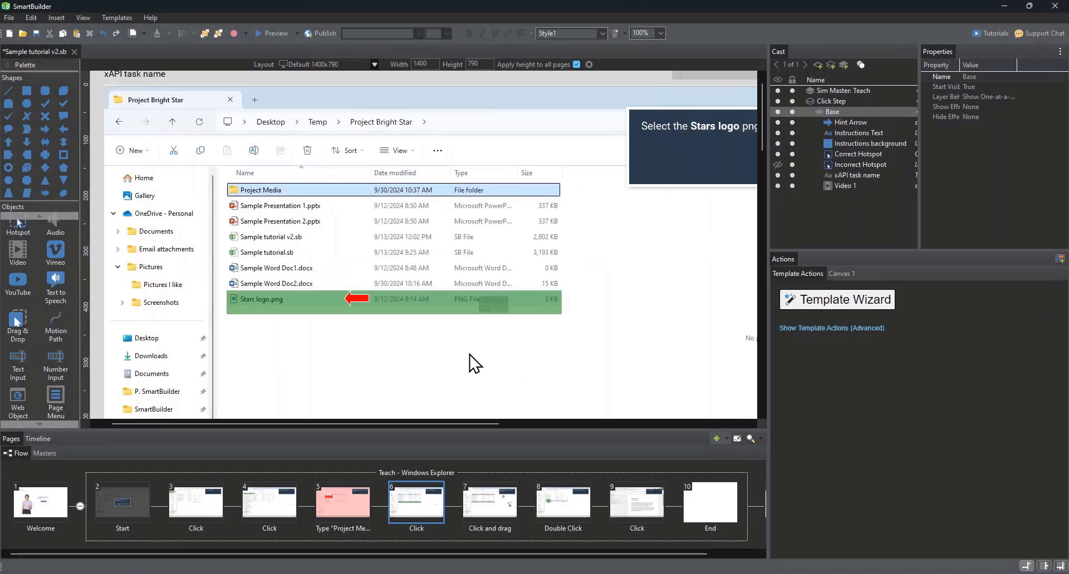
- Edit the screen recording step of the page 6 video, moving its start frame back to 29.9, and save it
left_click(474, 364)
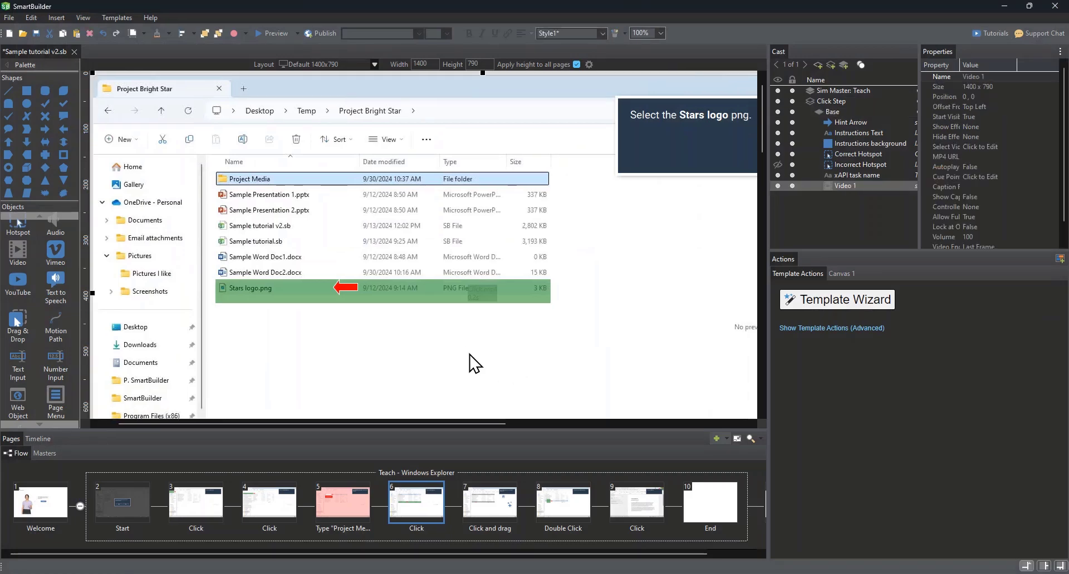
right_click(473, 364)
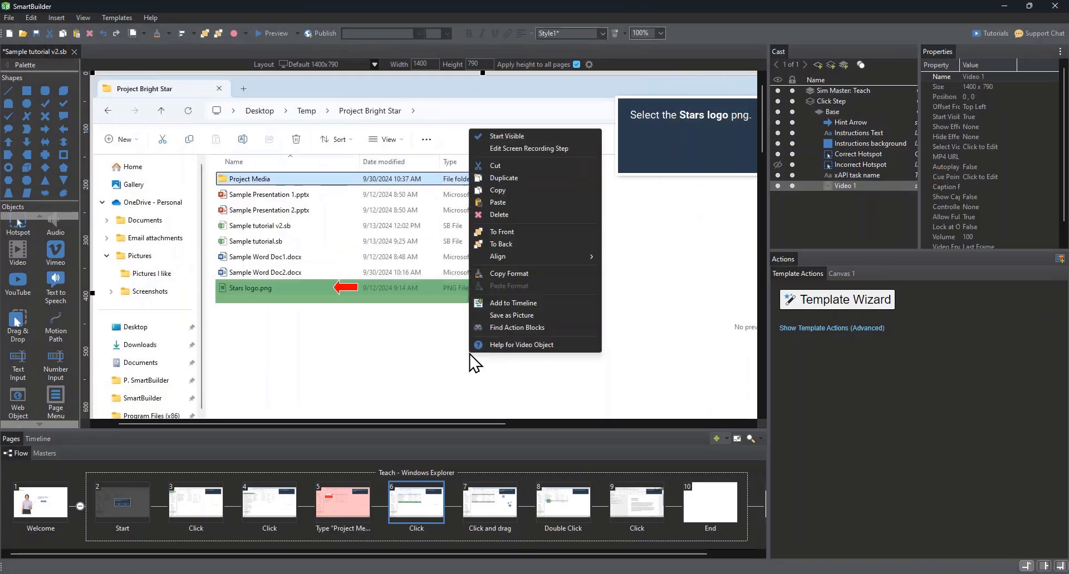
left_click(542, 148)
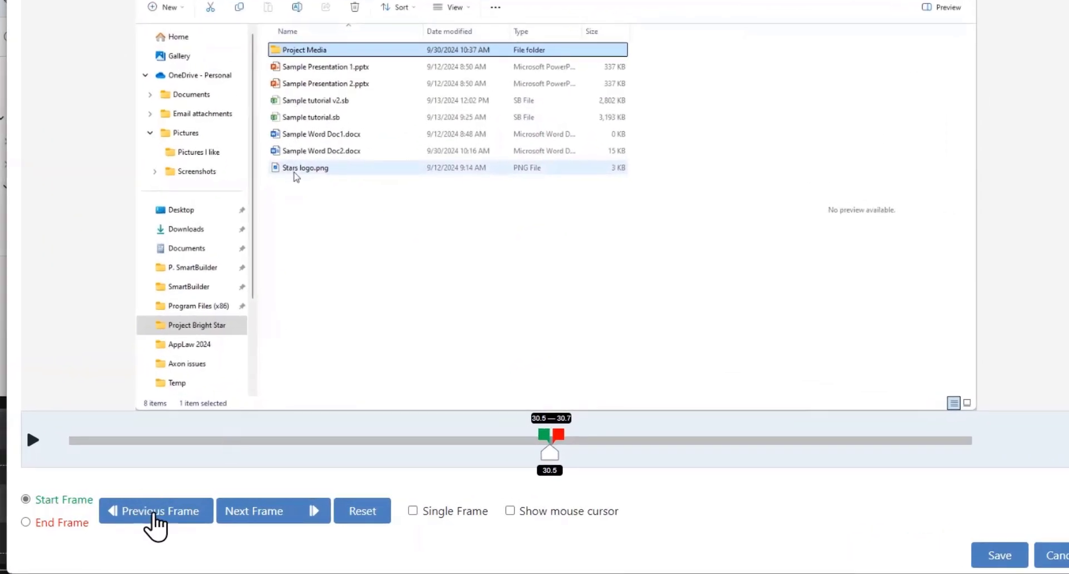
left_click(156, 516)
left_click(156, 516)
left_click(156, 516)
left_click(156, 516)
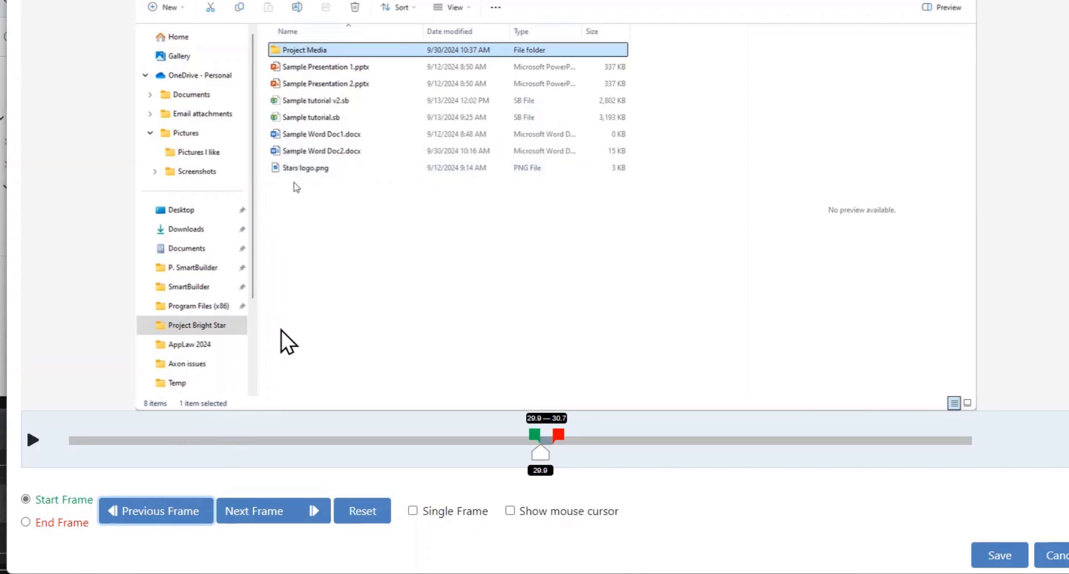
left_click(991, 565)
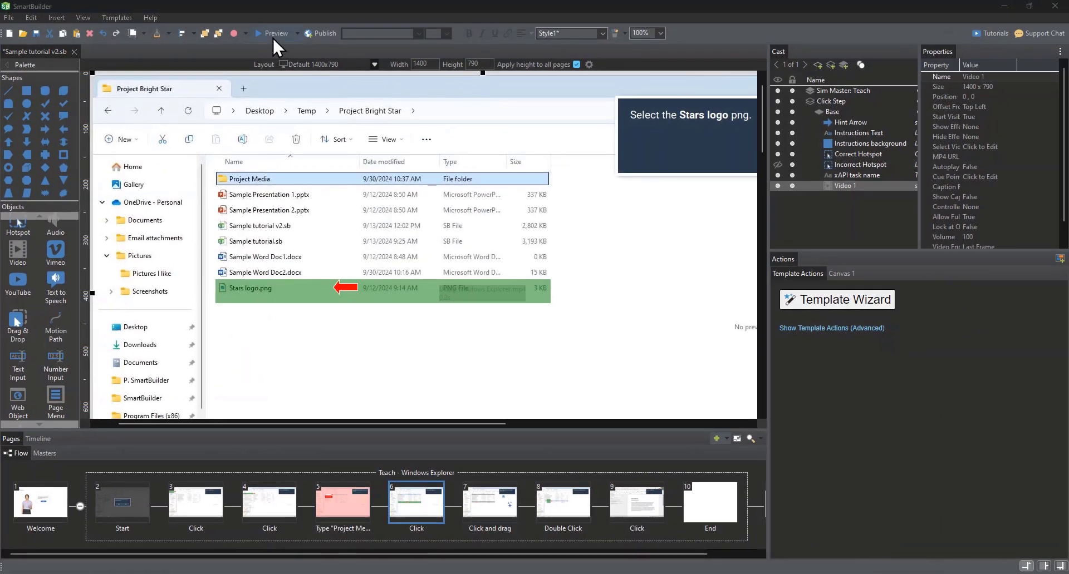
- Preview page 6 again with the adjusted recording, completing the Stars logo.png selection and its move into Project Media
left_click(264, 33)
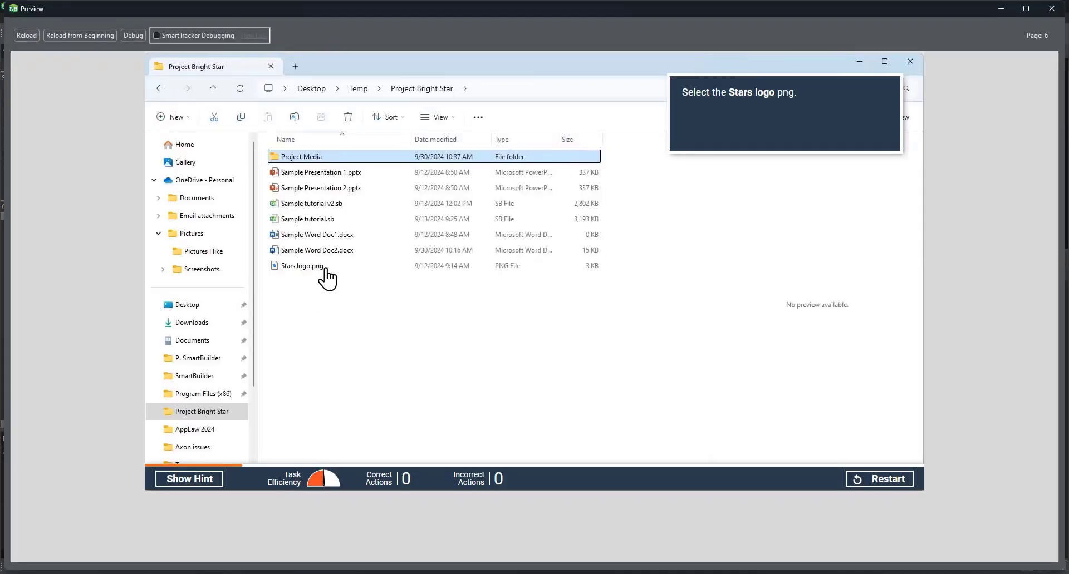
left_click(345, 274)
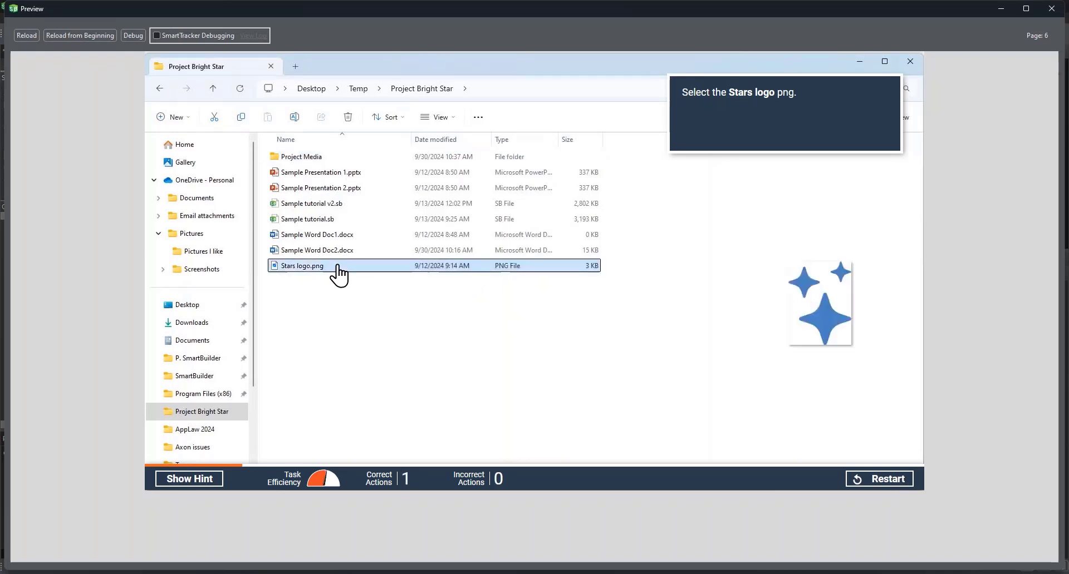
left_click_drag(338, 274, 371, 168)
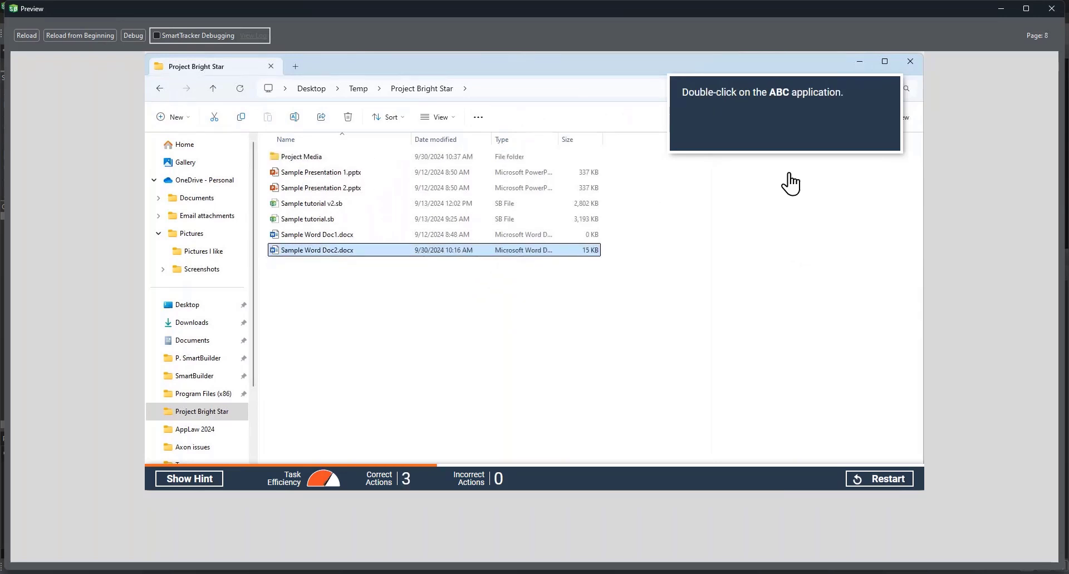
- Close the preview and change page 8's instruction text to "Double-click on the Sample Word Doc2 file."
left_click(1052, 8)
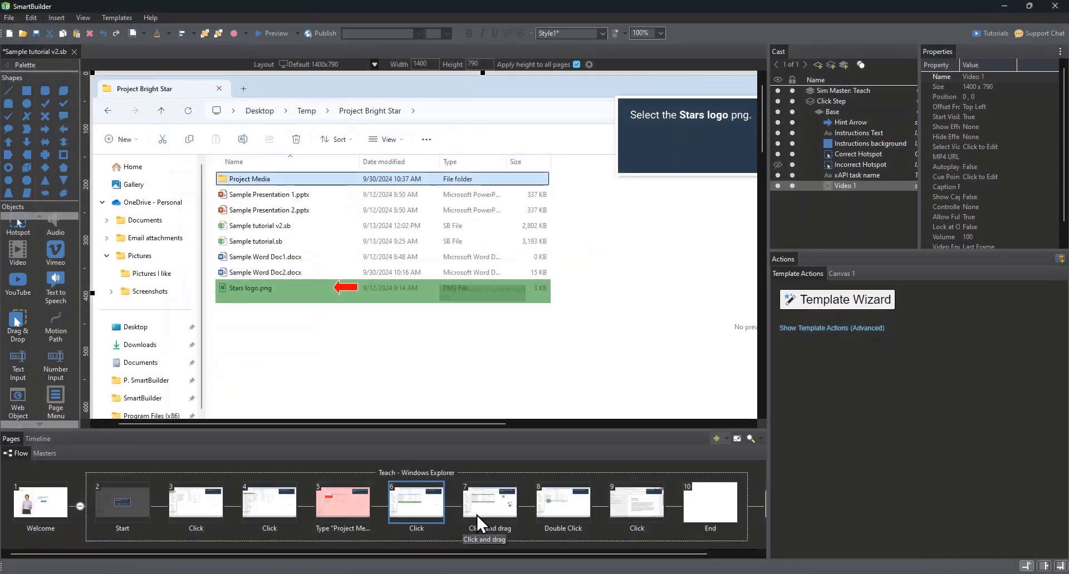
left_click(576, 521)
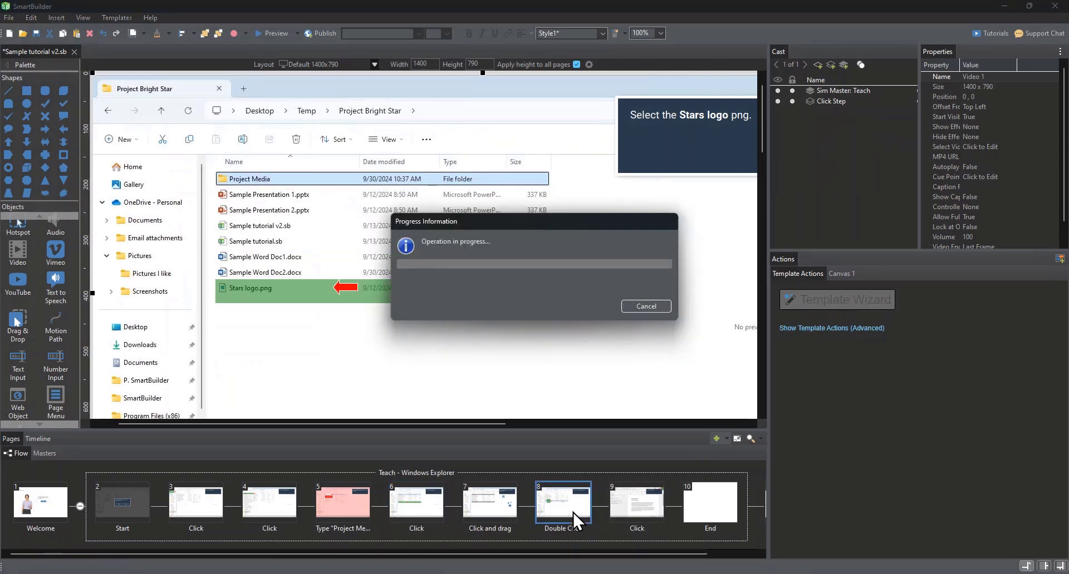
double_click(654, 144)
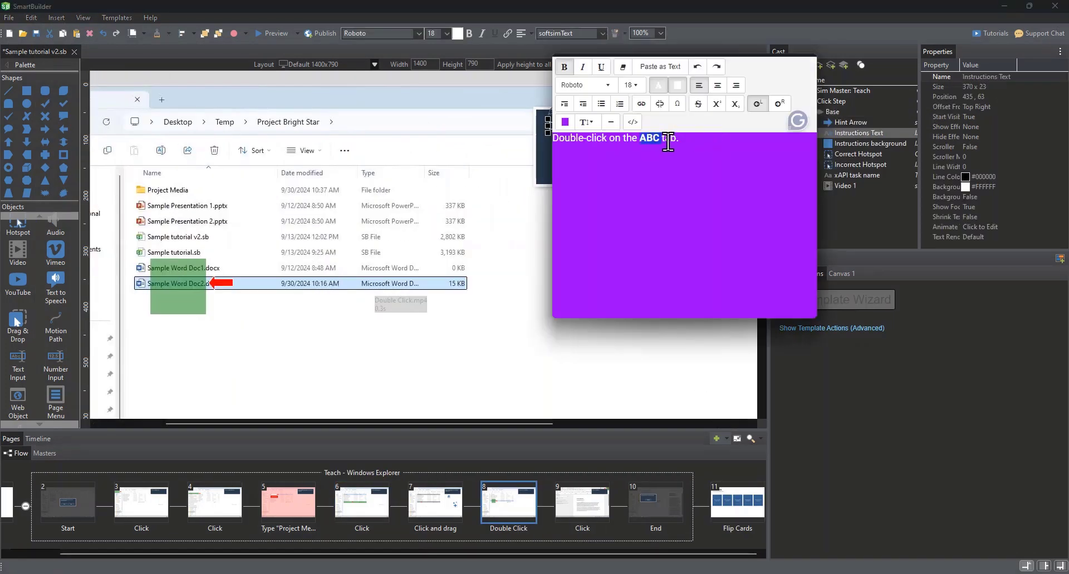
type("Sample Word Doc2")
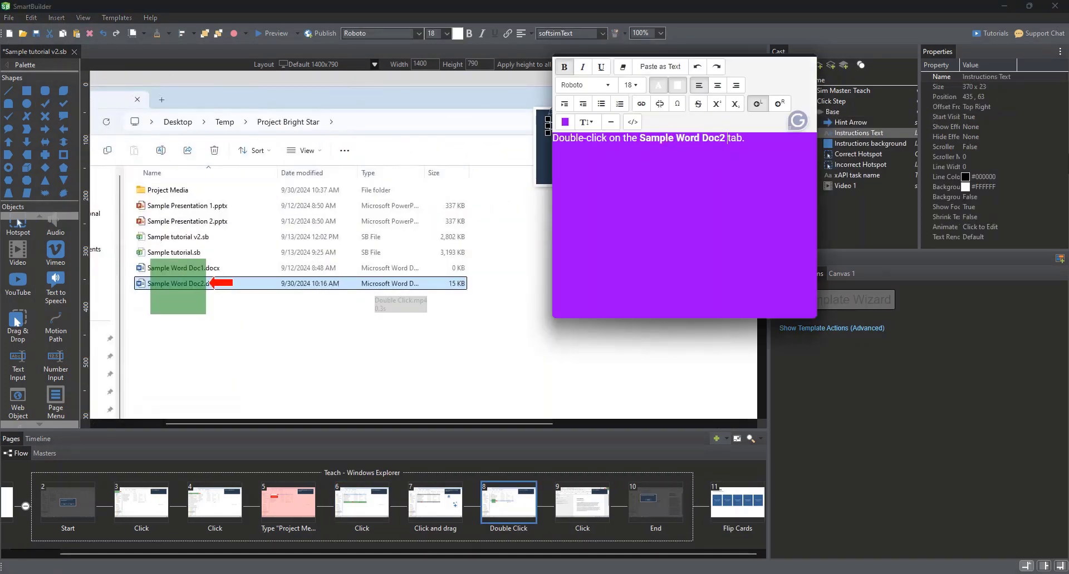
key("Delete")
key("Delete")
key("Delete")
type("file")
- Move and resize page 8's correct hotspot to about 607 x 32 so it covers the Sample Word Doc2.docx row
left_click(158, 287)
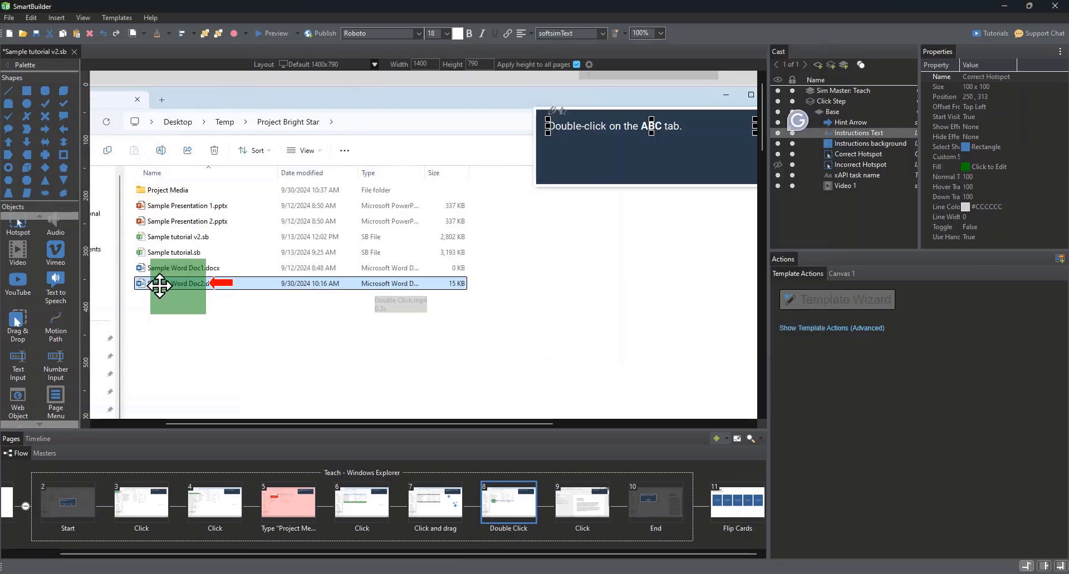
left_click_drag(168, 278, 151, 295)
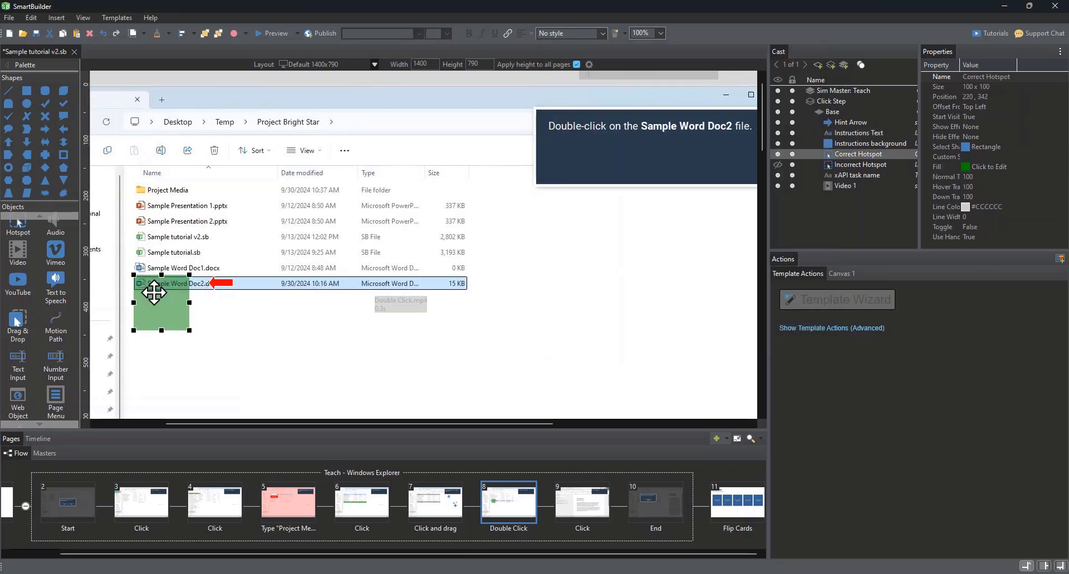
left_click_drag(189, 330, 472, 293)
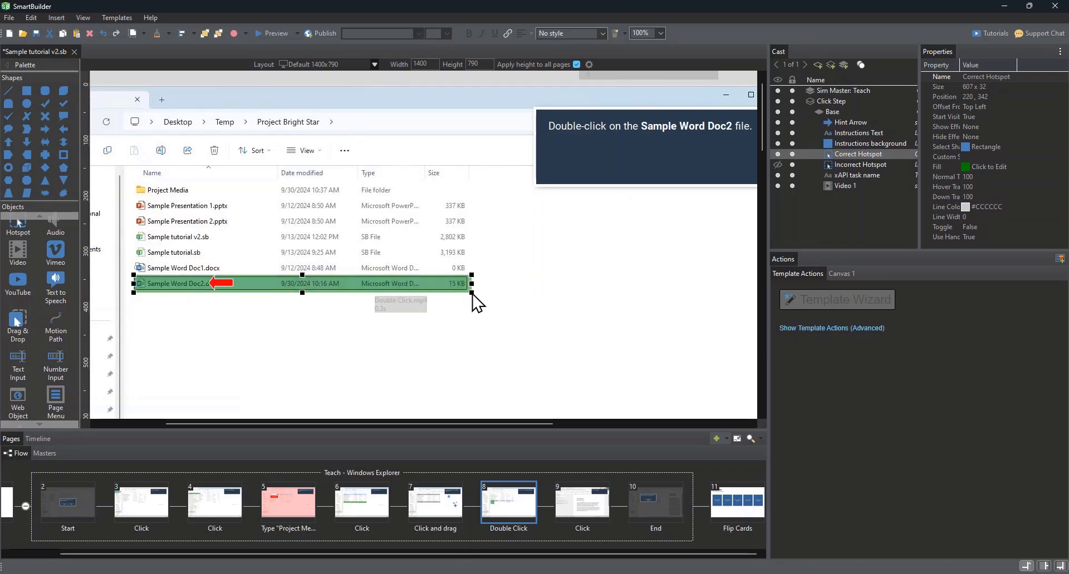
- Shift page 8's hint arrow to about position 387, 344, just past the Sample Word Doc2.docx file name
left_click(228, 284)
key("Right")
key("Right")
key("Right")
key("Right")
key("Right")
key("Right")
key("Right")
key("Right")
key("Right")
key("Right")
key("Right")
key("Right")
key("Right")
key("Right")
key("Right")
key("Right")
key("Right")
key("Right")
key("Right")
key("Right")
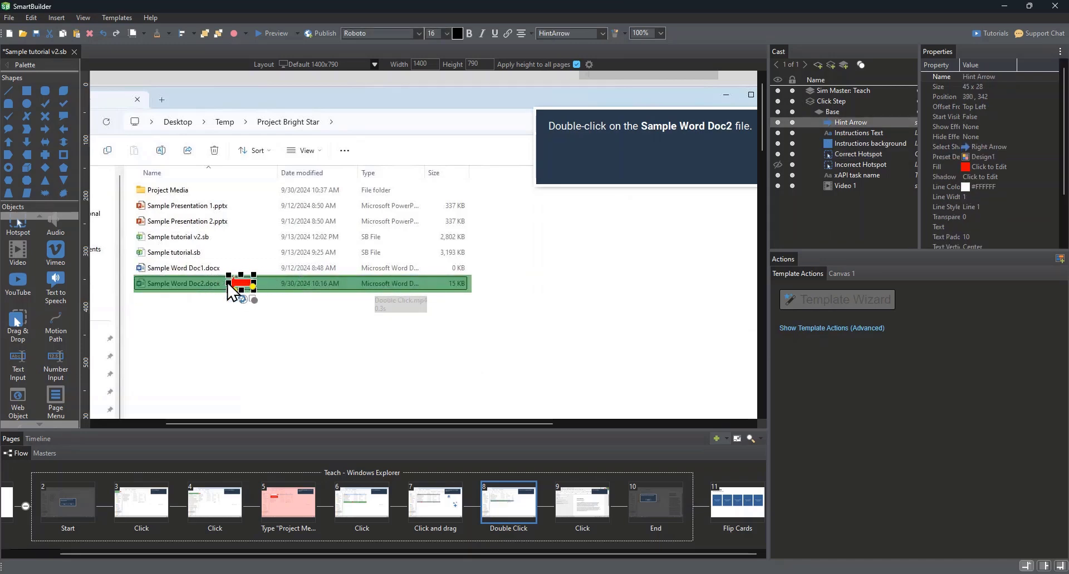
left_click_drag(227, 283, 226, 285)
- On page 9, move the hint arrow slightly toward the correct hotspot over the Word window's close button
left_click(595, 512)
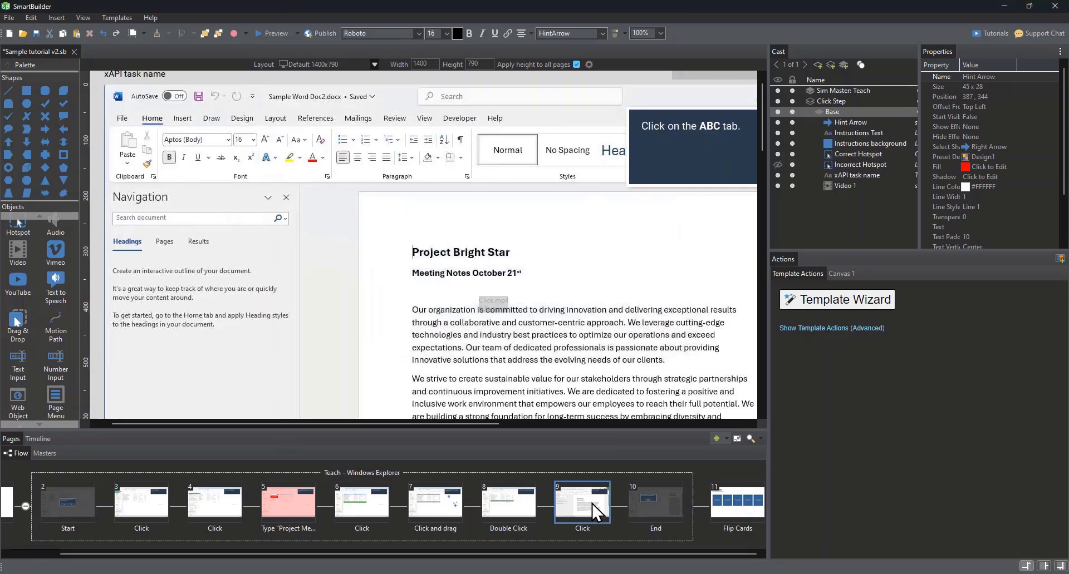
left_click_drag(485, 423, 569, 426)
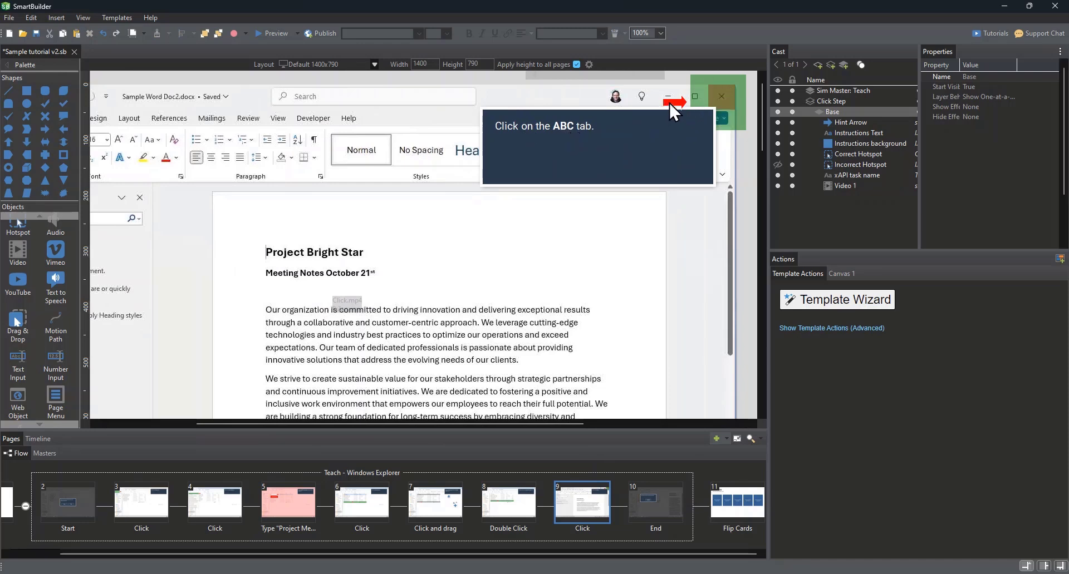
left_click_drag(669, 101, 682, 98)
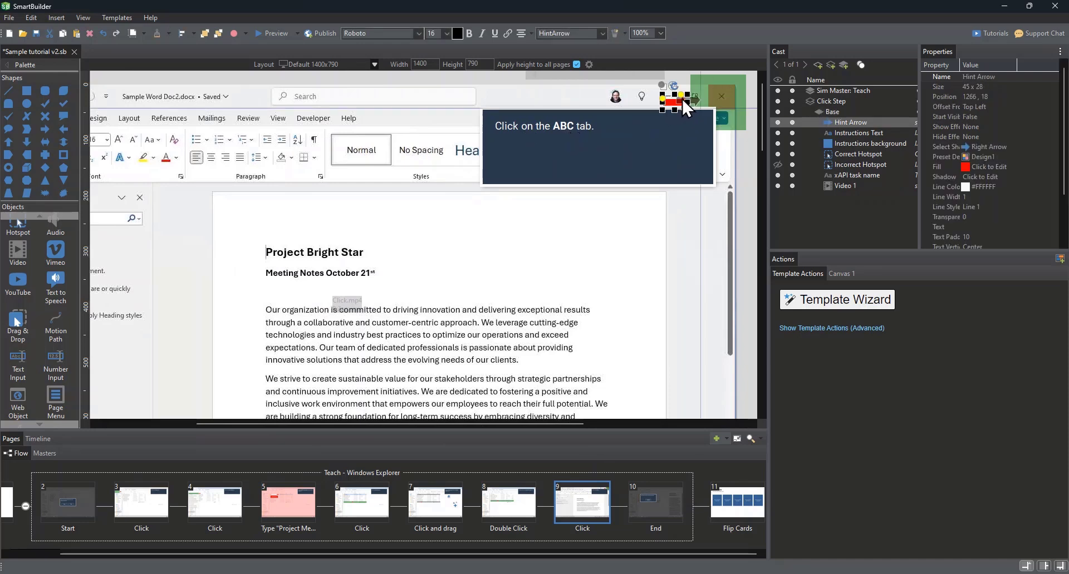
- Check the End page, and preview the simulation from page 8, opening Sample Word Doc2.docx and closing the Word window
left_click(648, 506)
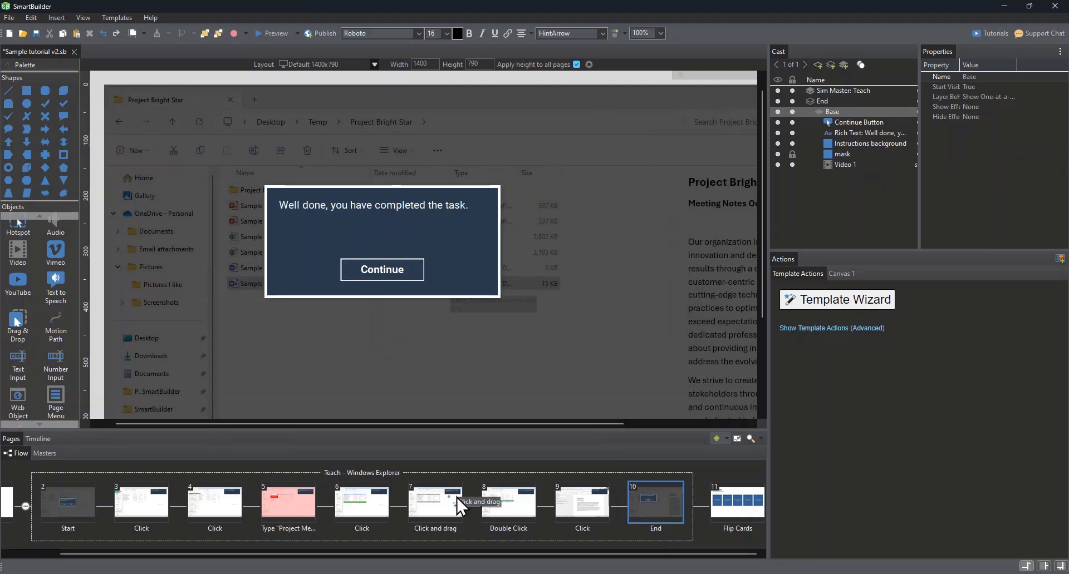
left_click(491, 513)
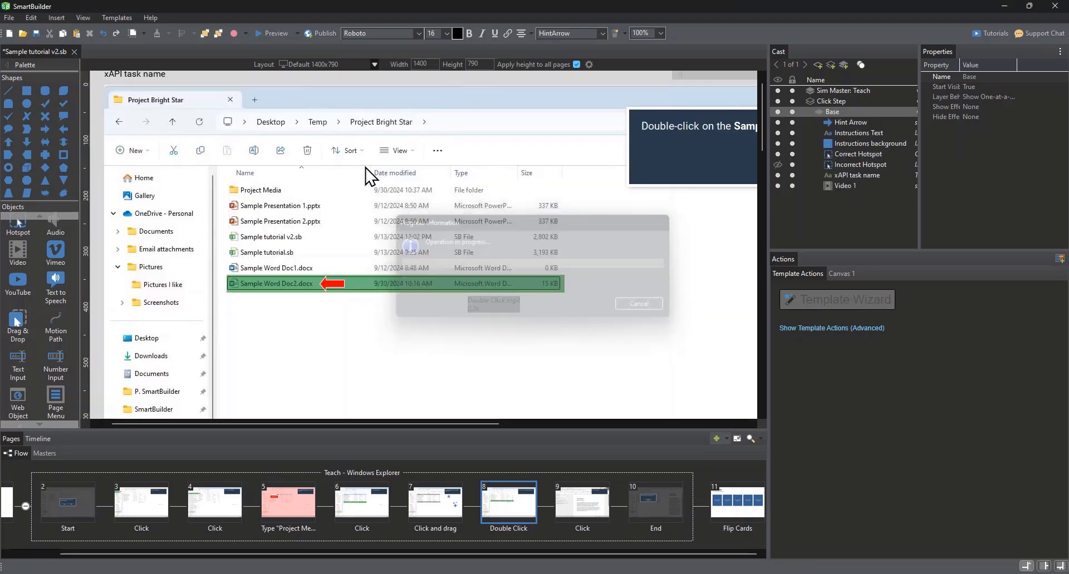
left_click(274, 33)
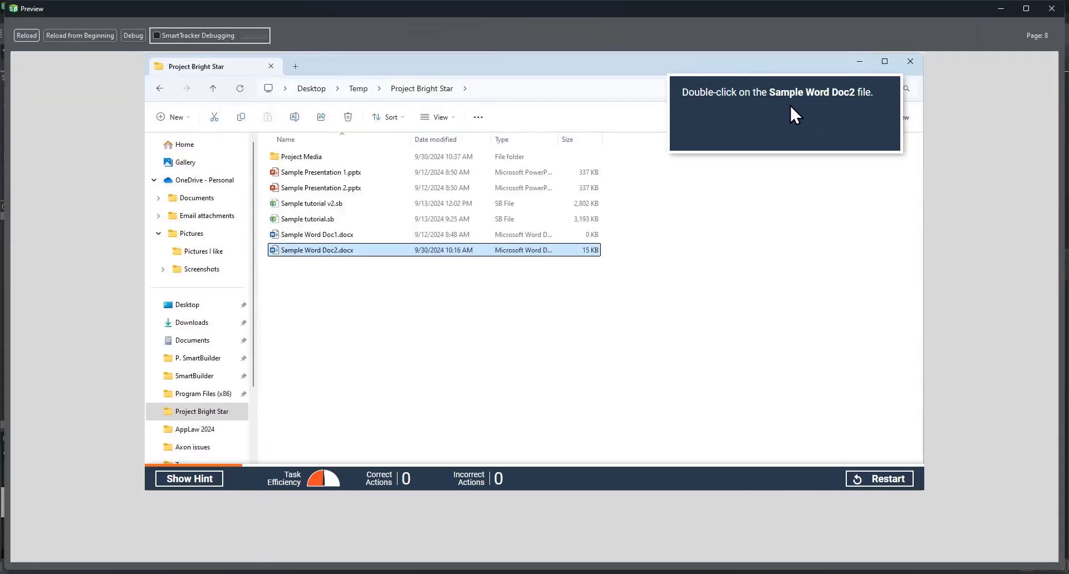
double_click(378, 251)
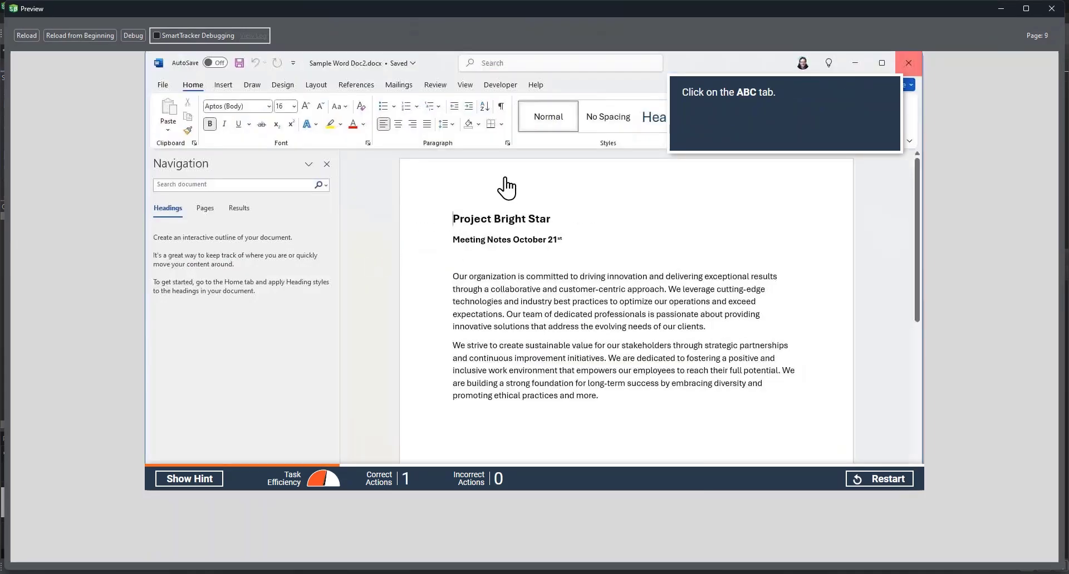
left_click(913, 67)
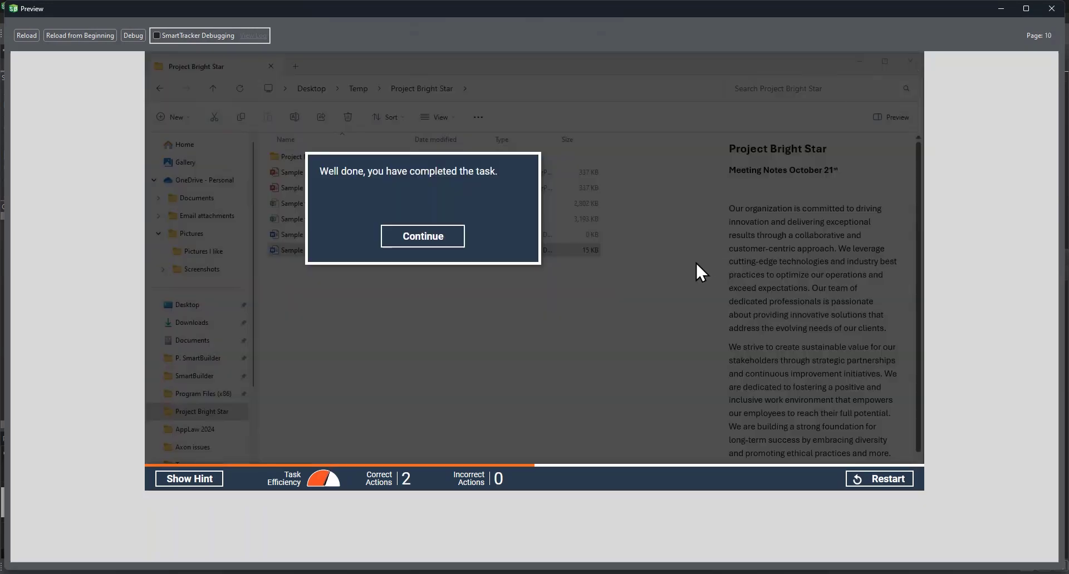